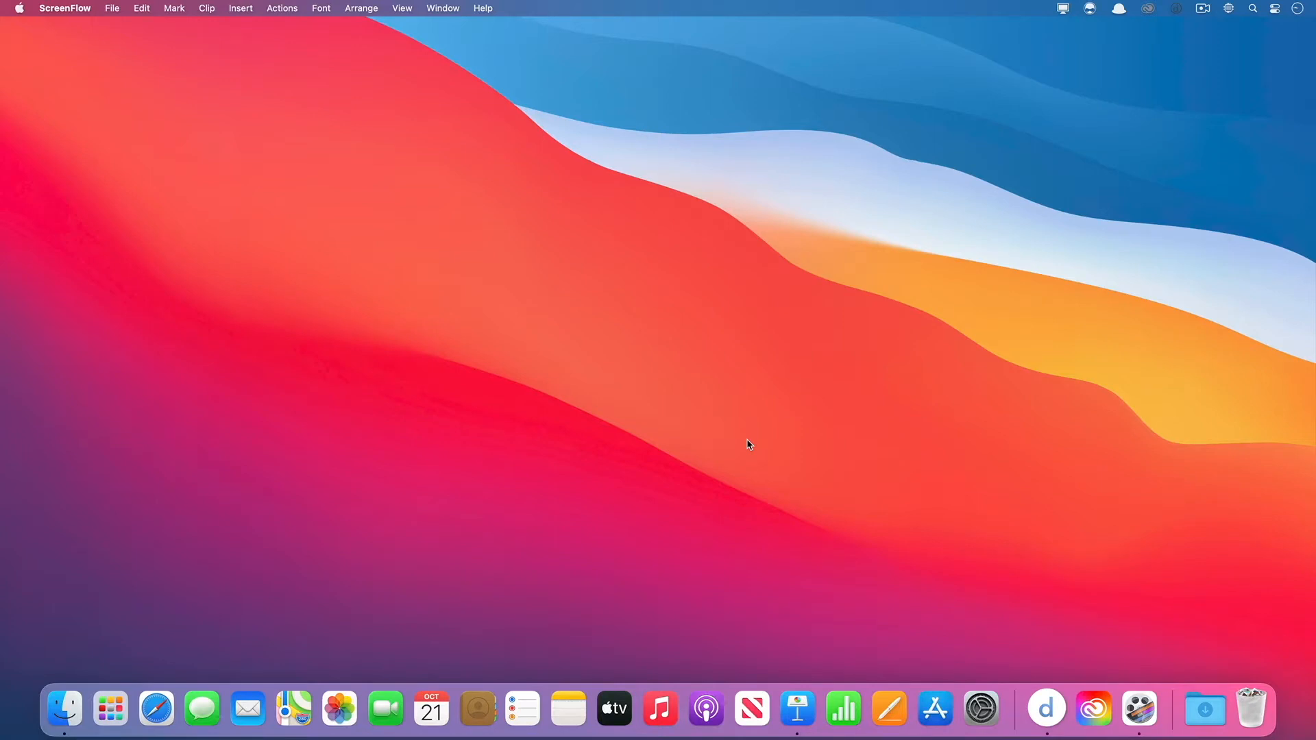
# Create a blank spreadsheet in Numbers and look through its table commands for ones lacking a keyboard shortcut.
pyautogui.click(852, 716)
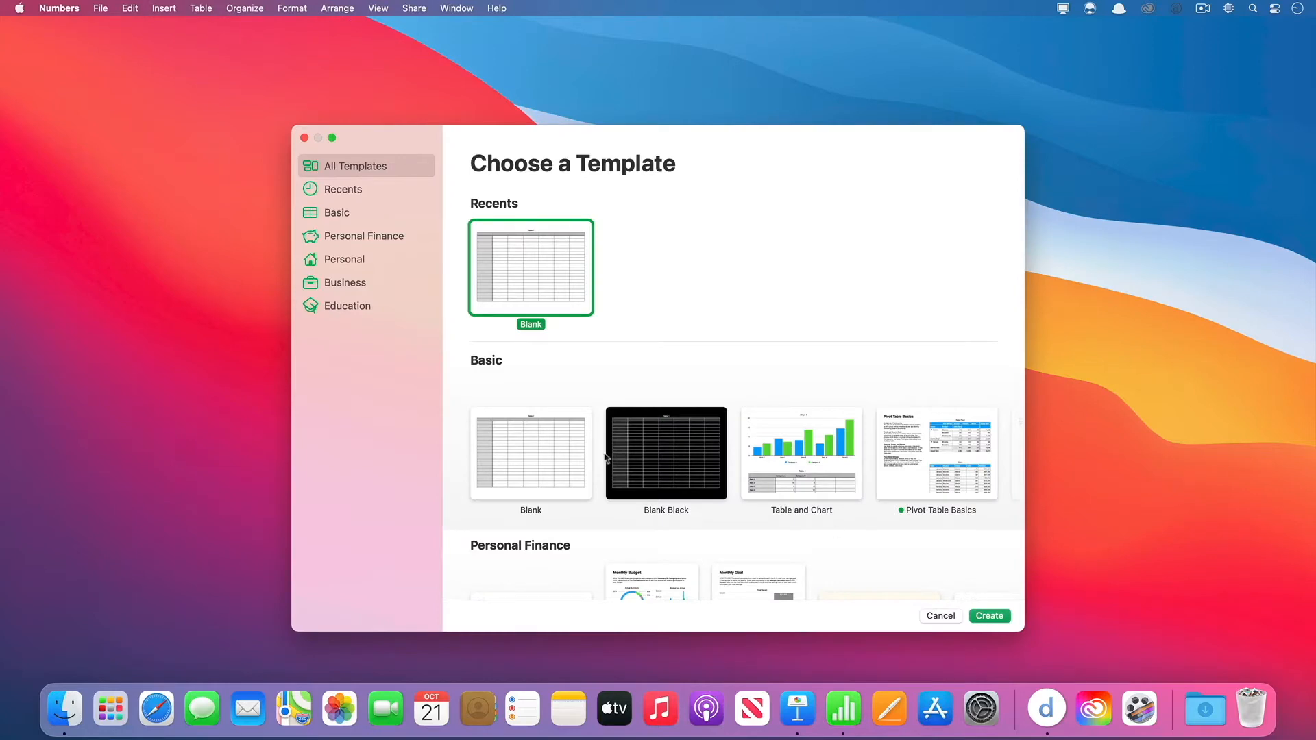
pyautogui.doubleClick(501, 458)
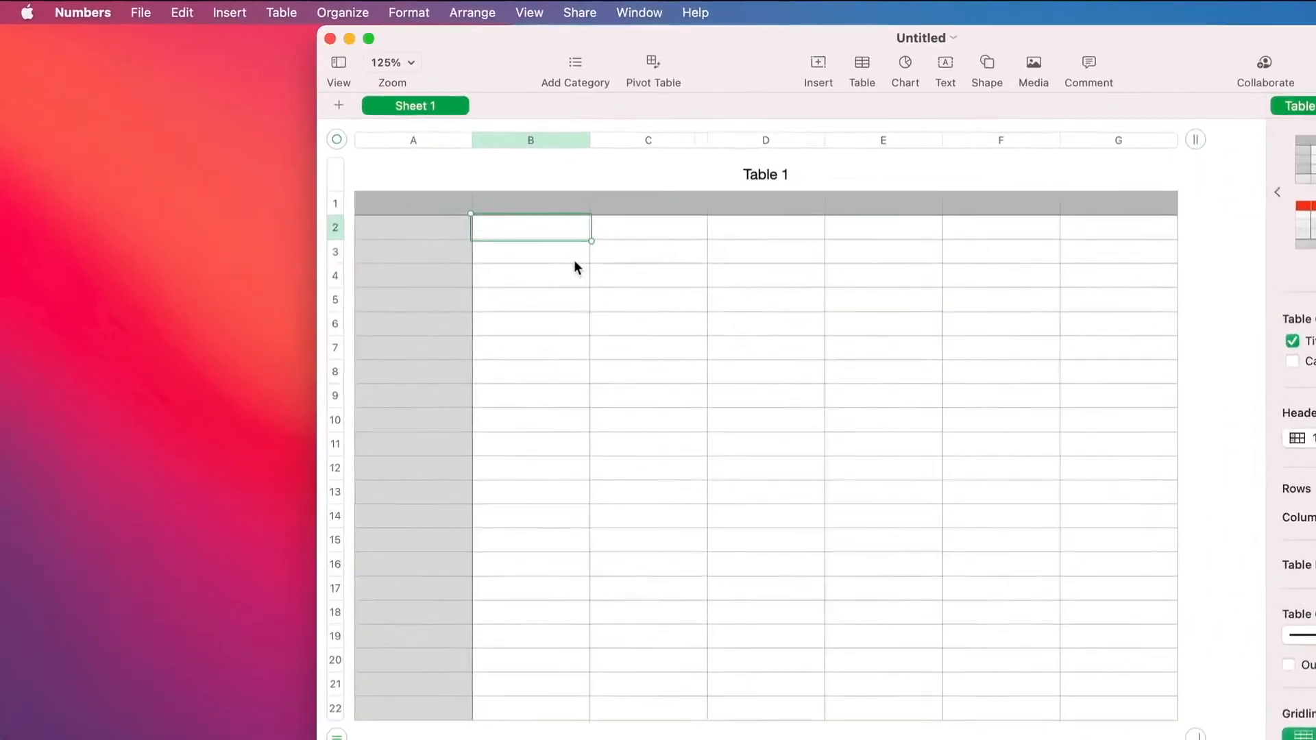
pyautogui.click(302, 14)
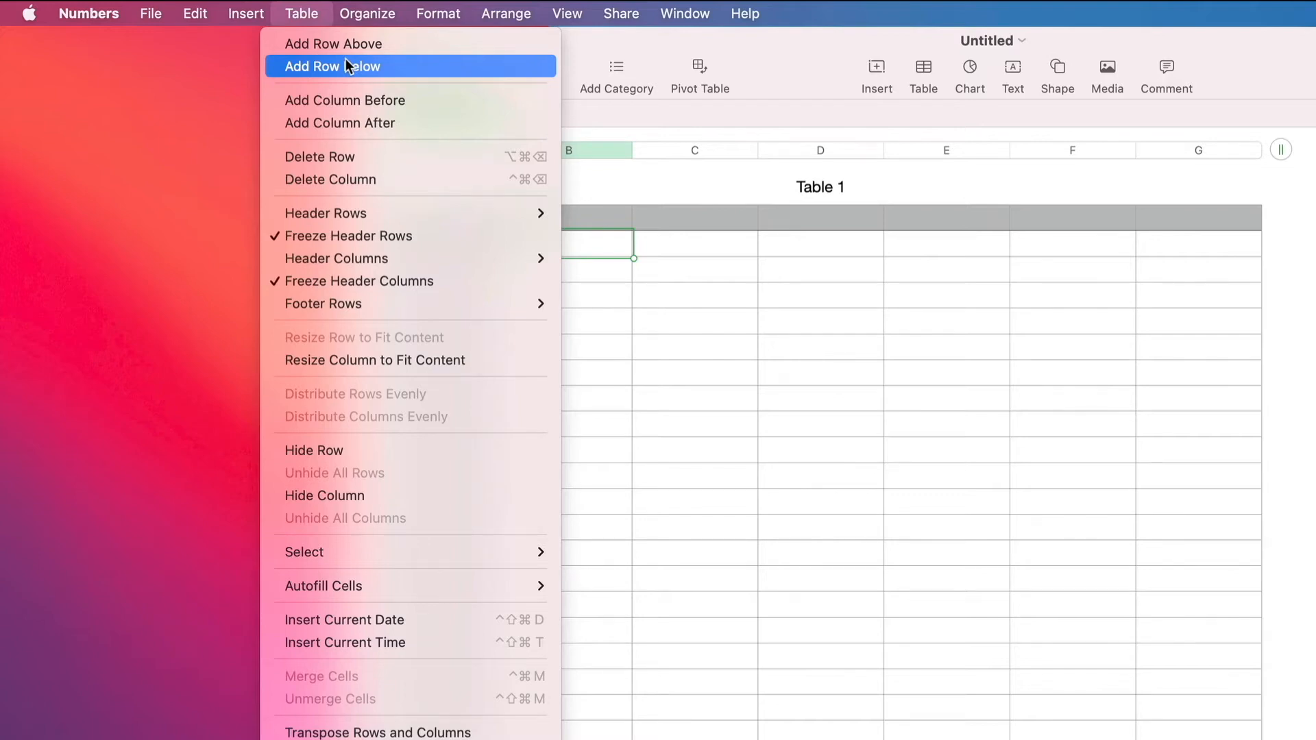
# Switch to System Preferences and open the app-specific keyboard shortcut settings.
pyautogui.moveTo(29, 13)
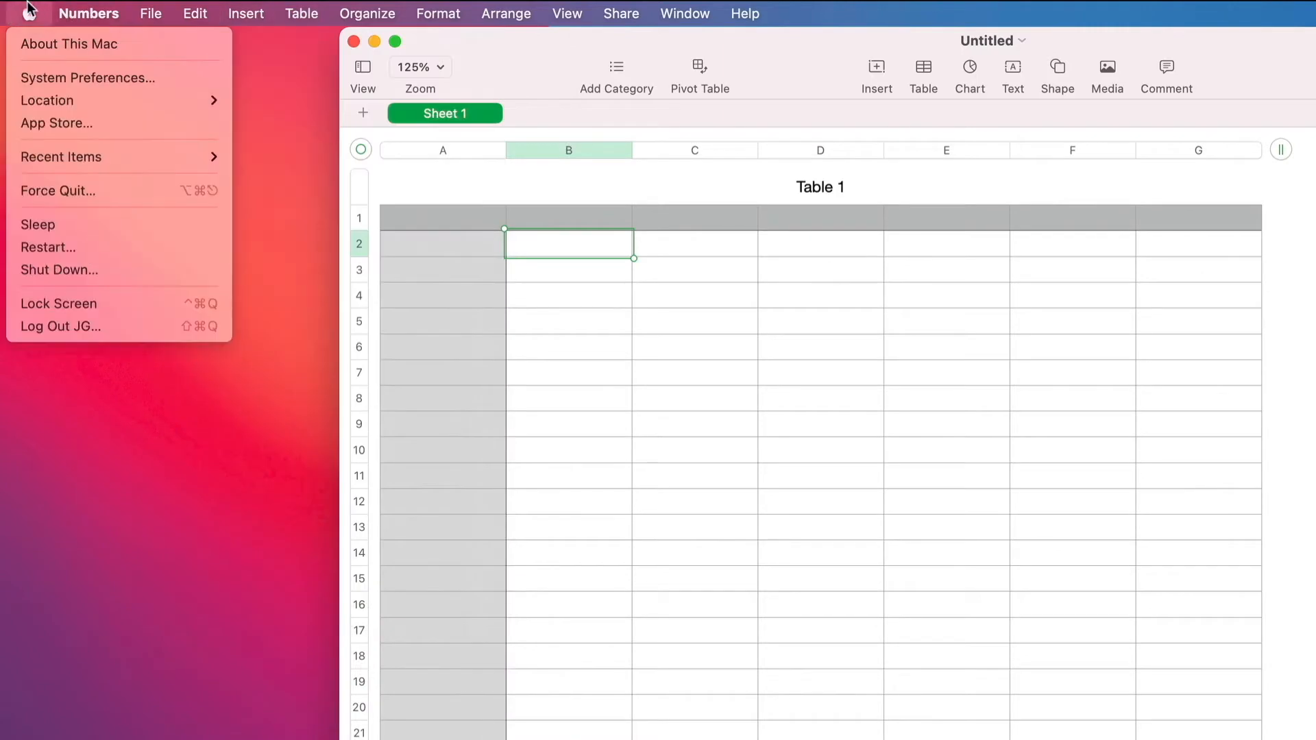
pyautogui.click(37, 80)
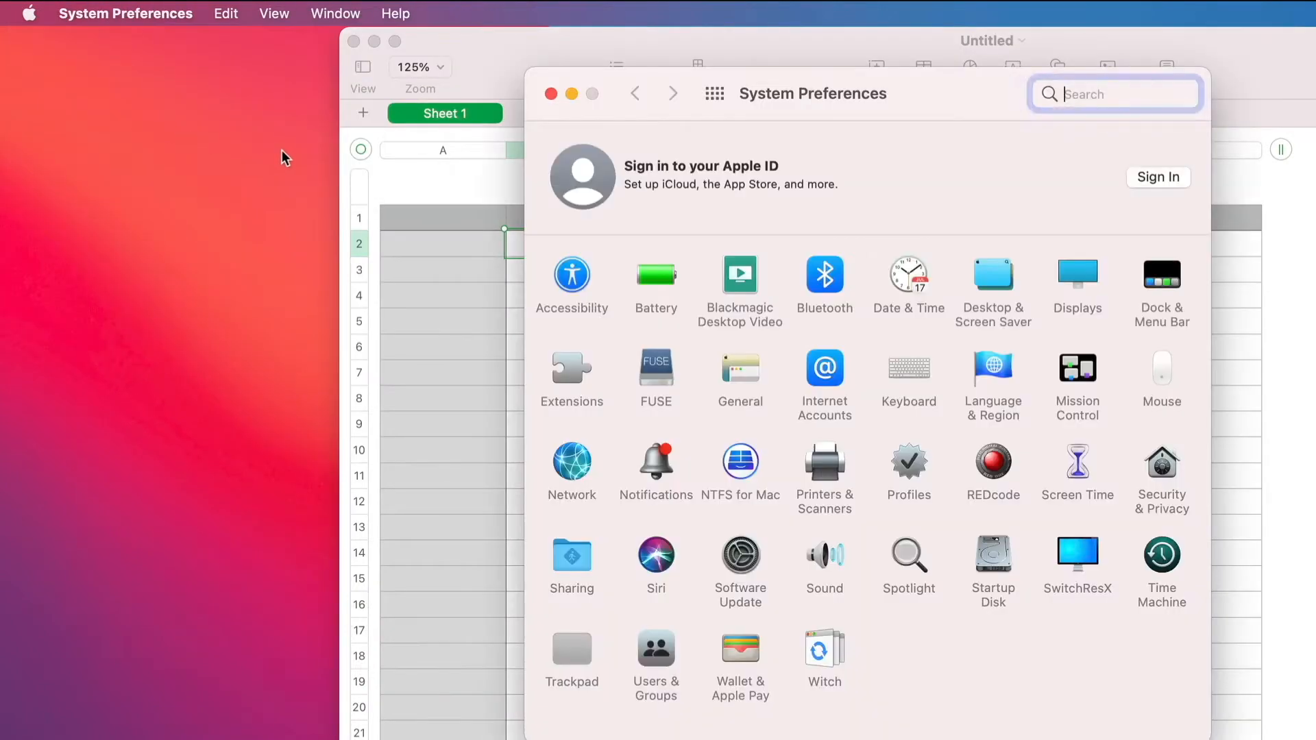
pyautogui.click(908, 367)
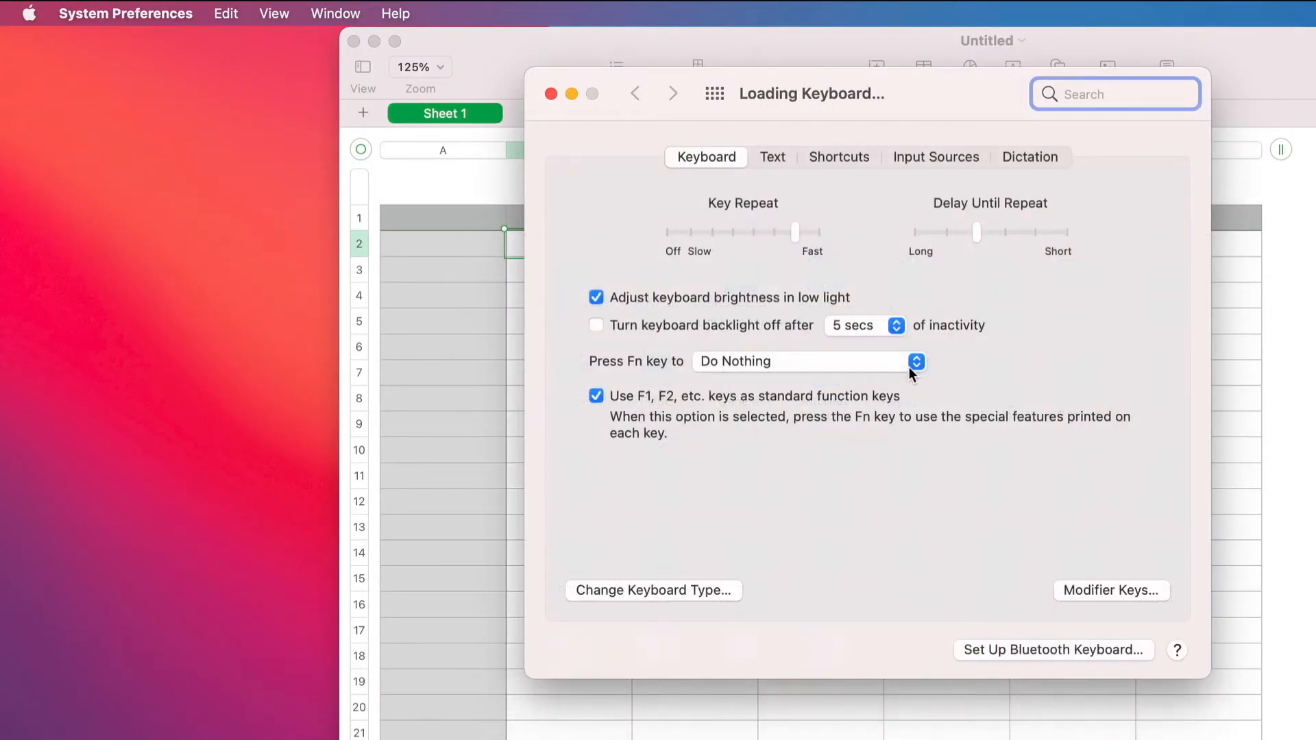
pyautogui.click(836, 158)
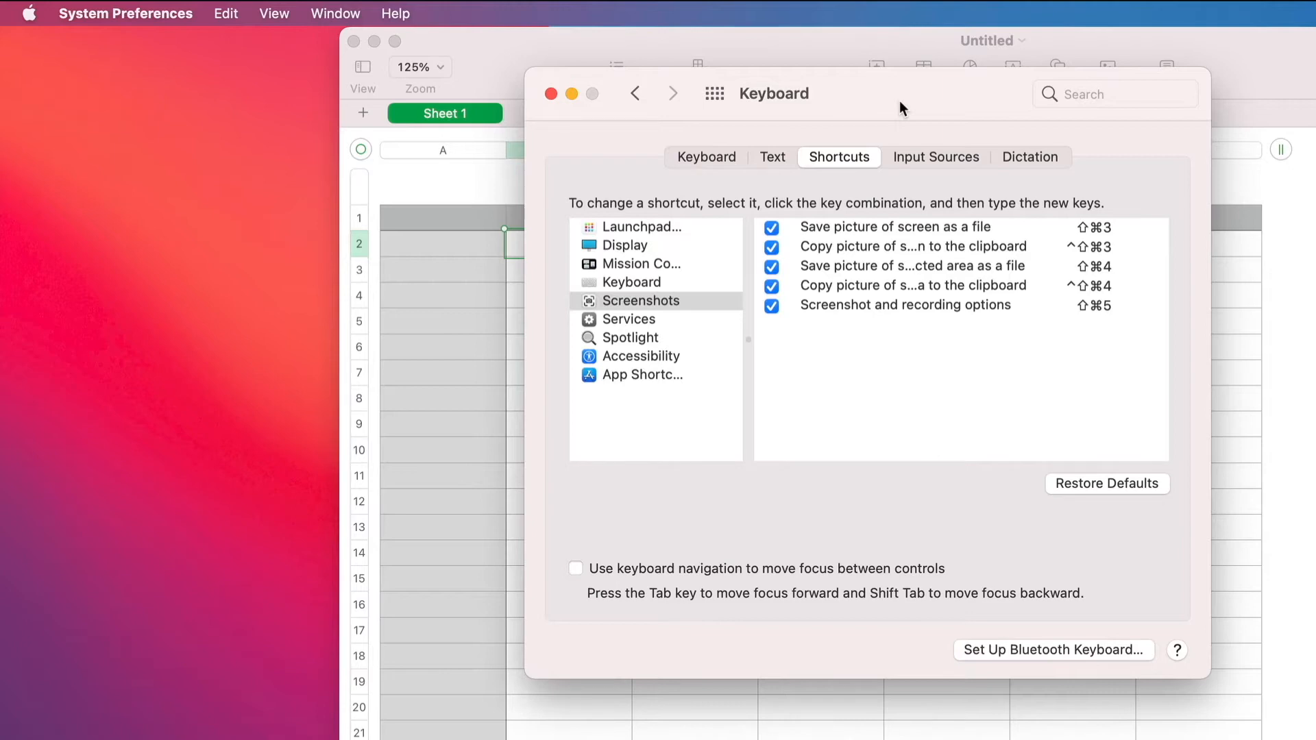
pyautogui.click(644, 377)
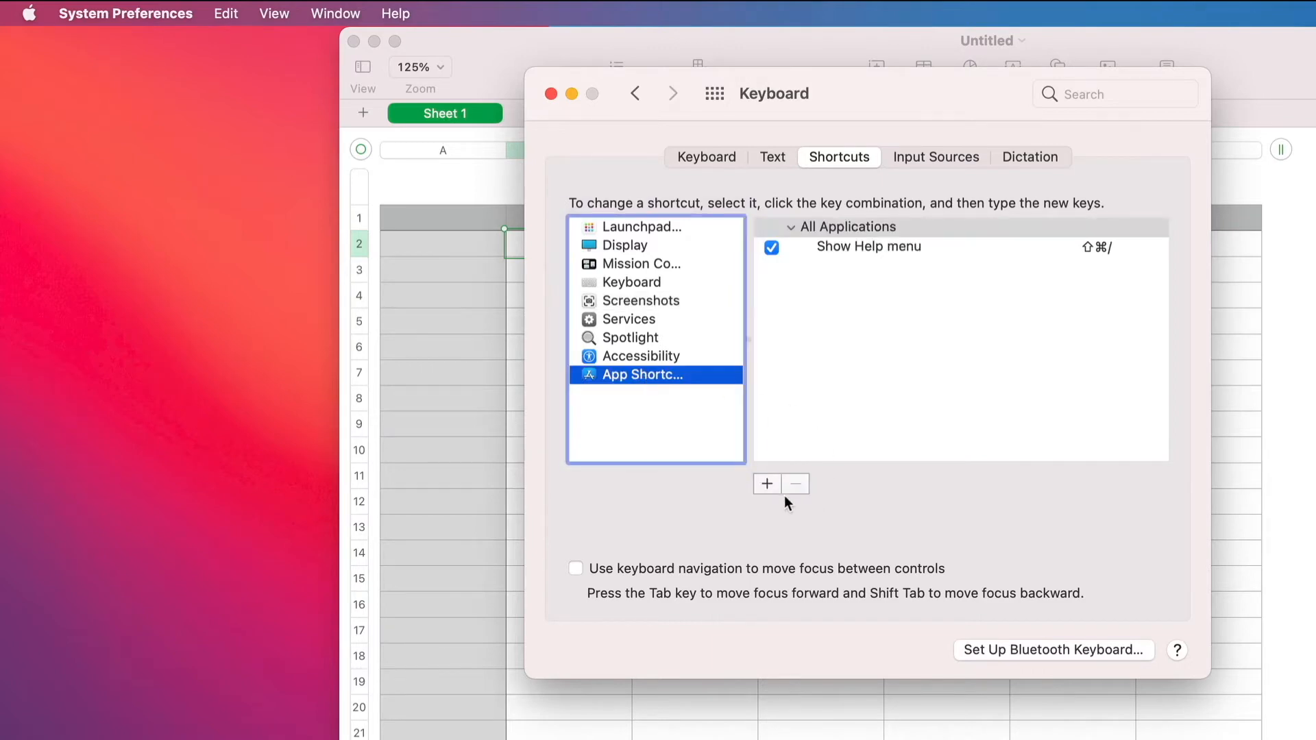
# Start a new app shortcut for Numbers and move the preferences window aside so the spreadsheet is accessible.
pyautogui.click(766, 483)
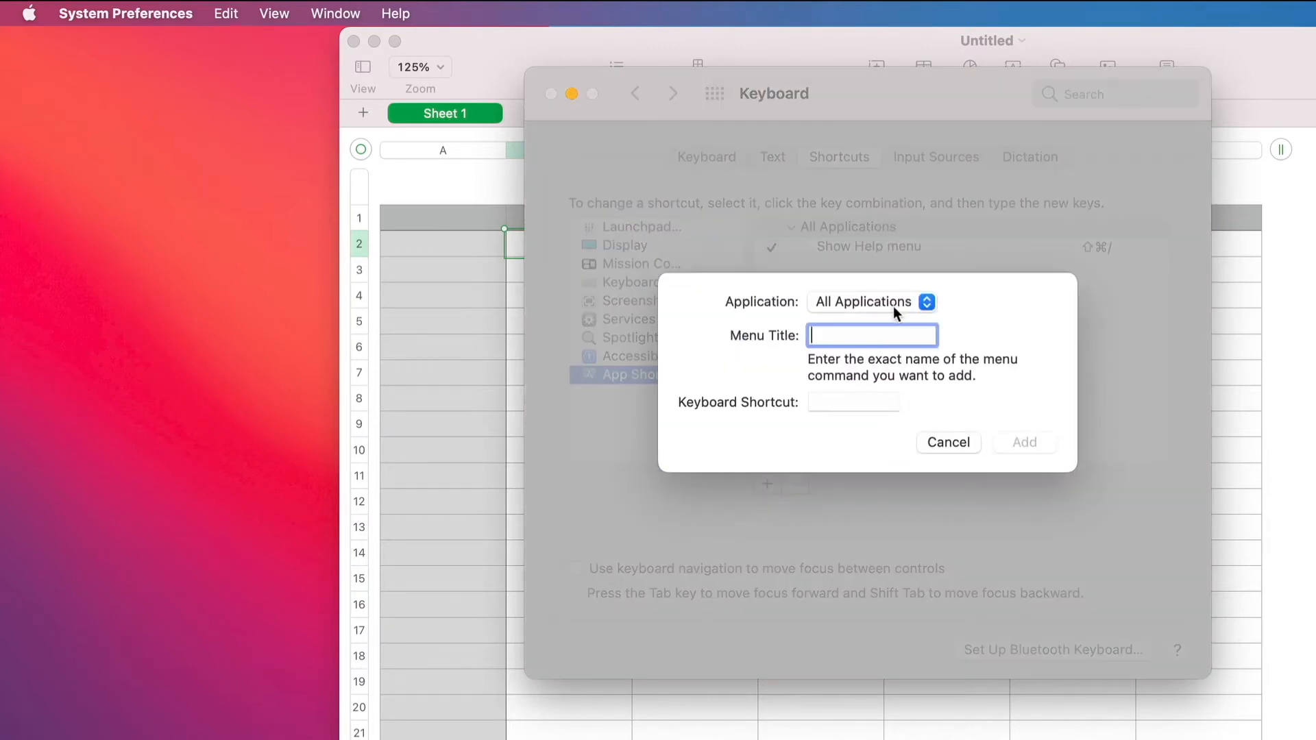
pyautogui.click(894, 306)
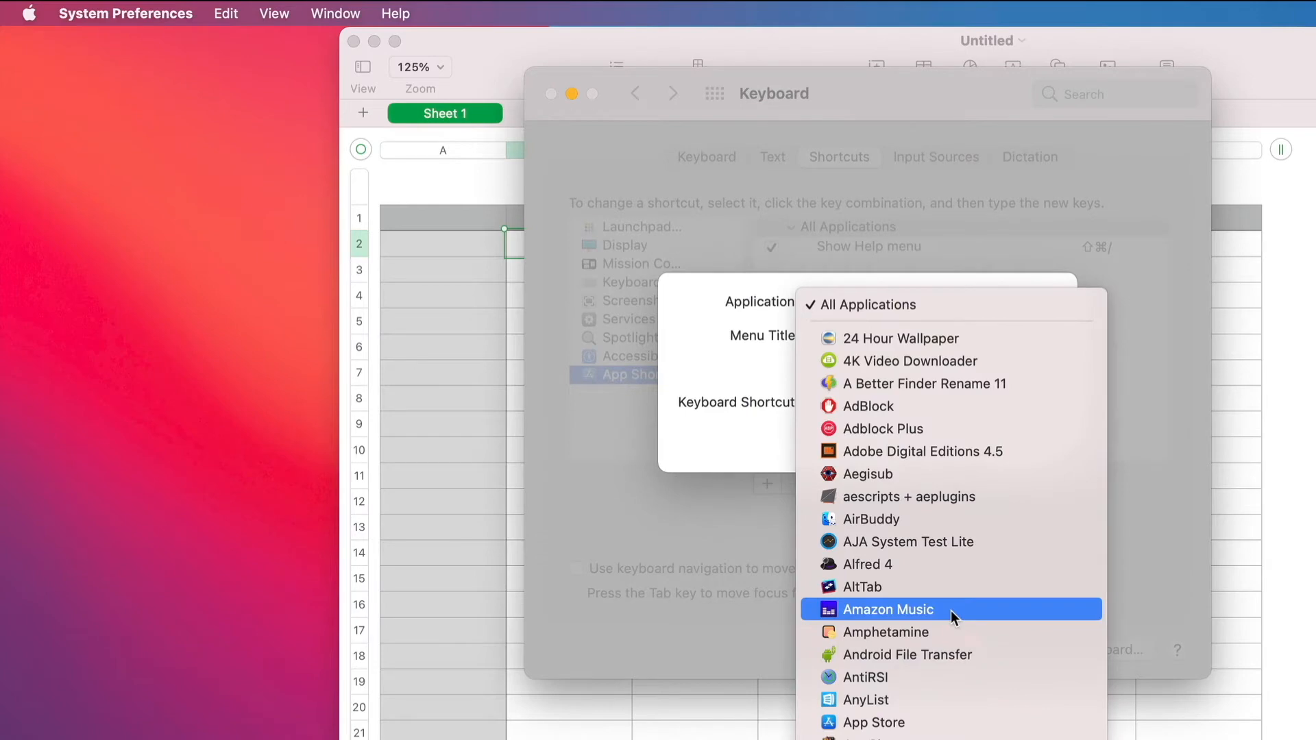
pyautogui.scroll(-15, 951, 611)
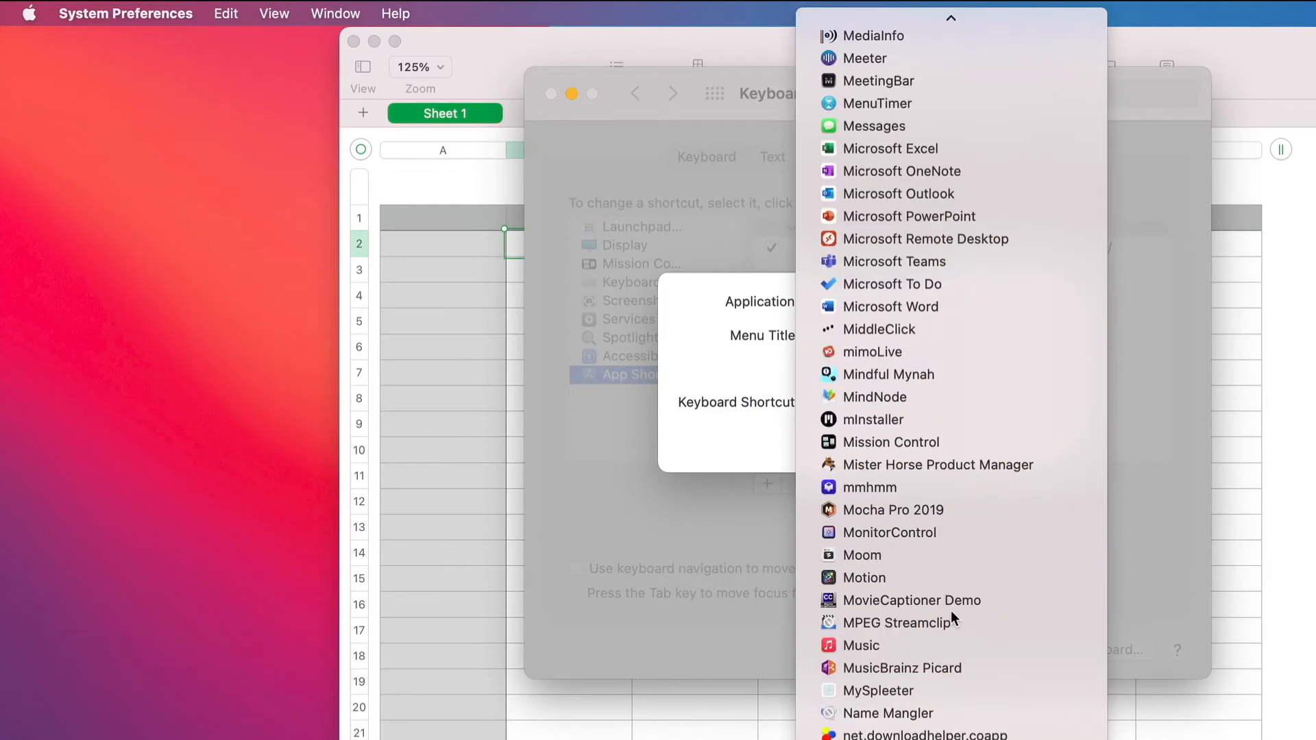
pyautogui.press('Return')
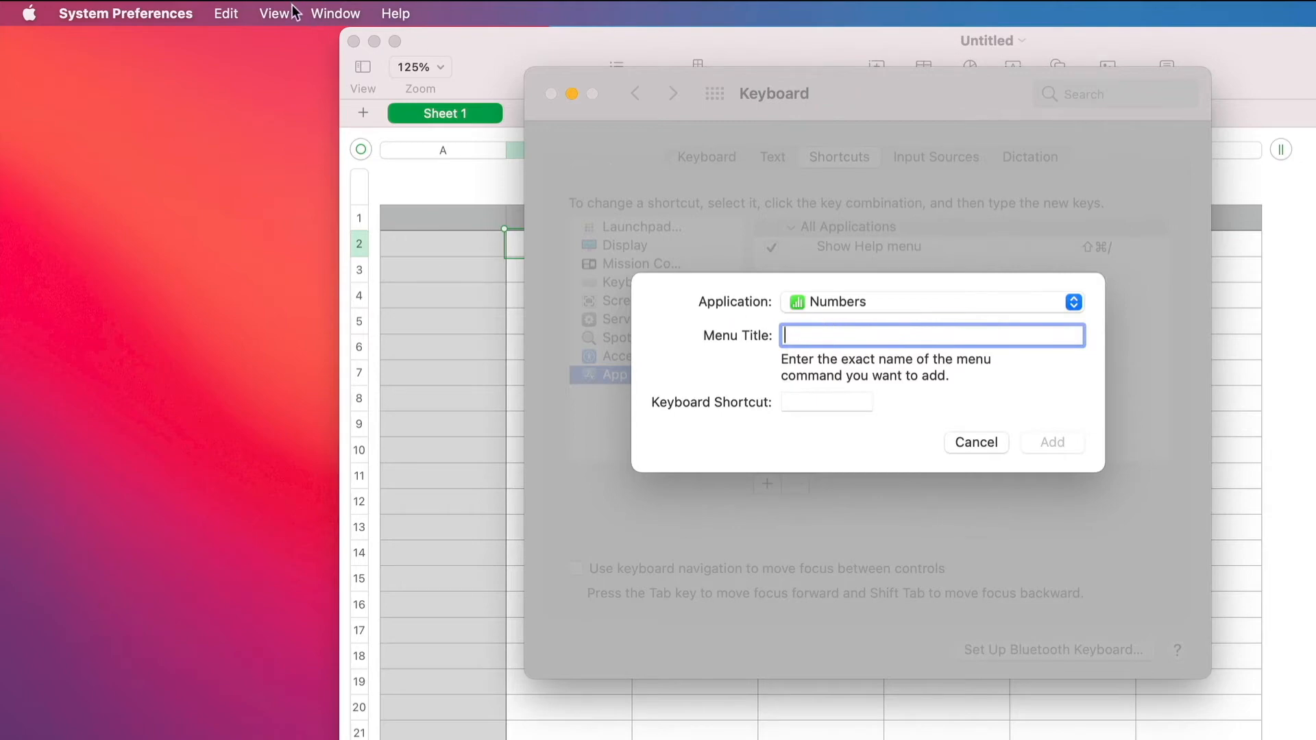
pyautogui.moveTo(655, 70); pyautogui.dragTo(174, 100)
pyautogui.click(497, 61)
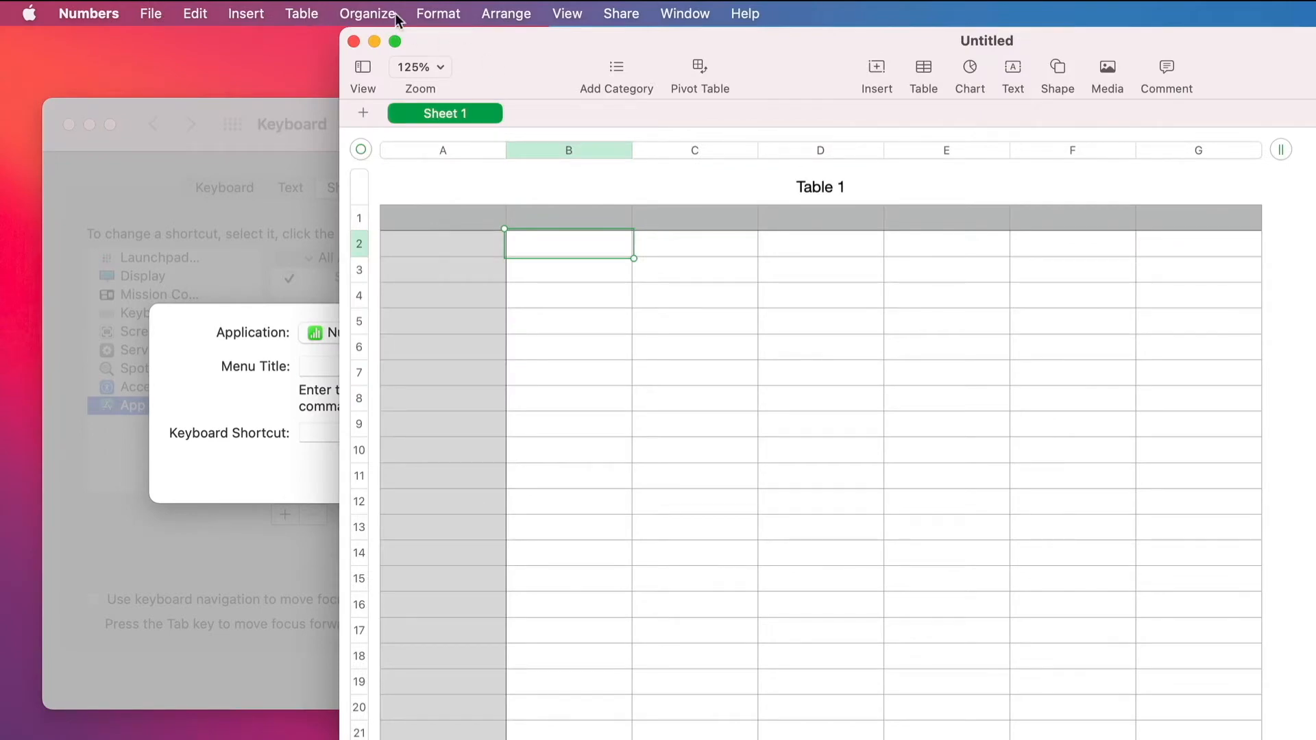
# Check the exact command name in Numbers and add the shortcut ⌘↑ for the menu title "Add Row Above".
pyautogui.click(320, 13)
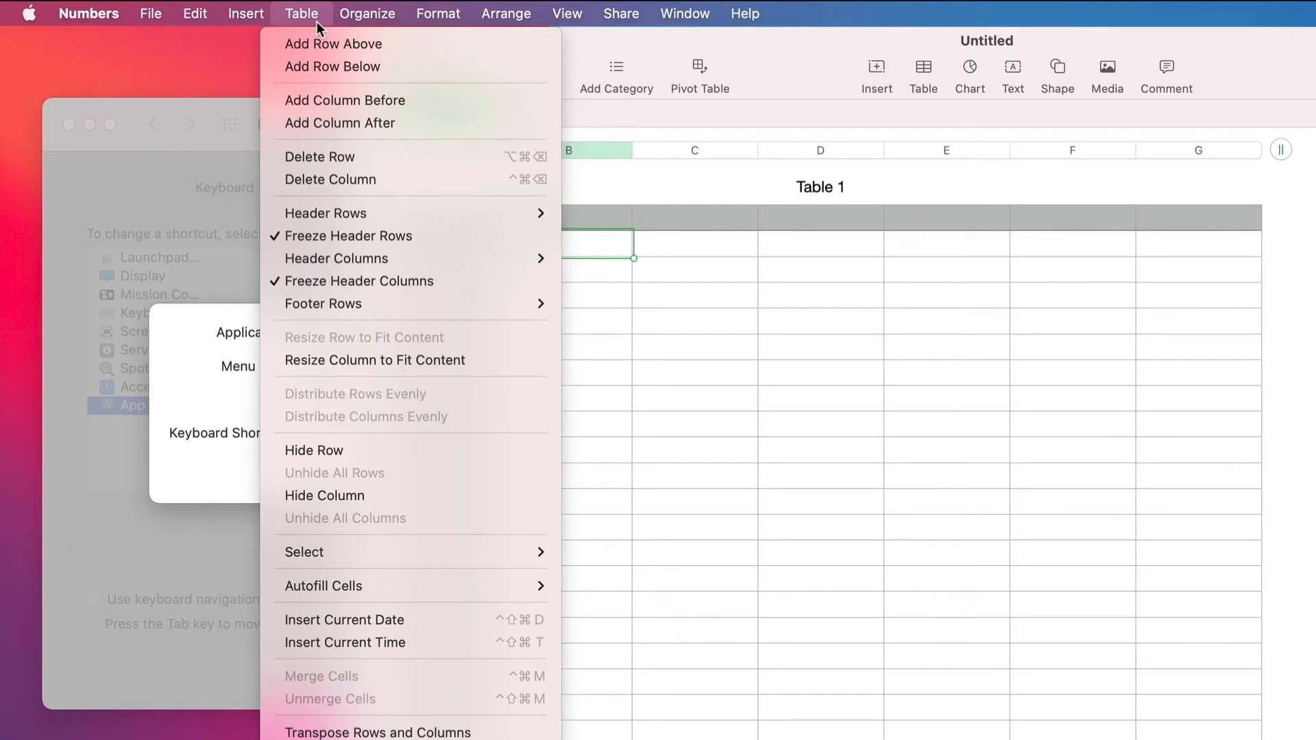
pyautogui.click(315, 17)
pyautogui.click(221, 377)
pyautogui.write('A')
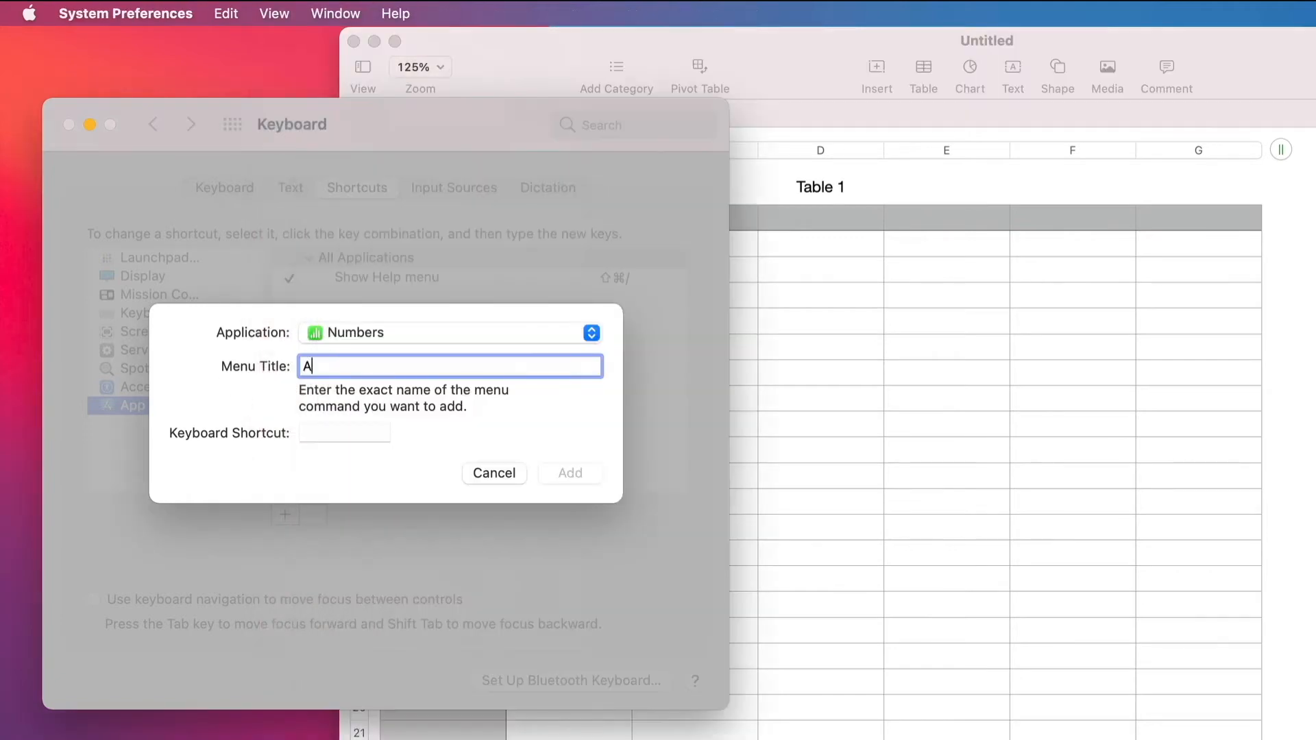
pyautogui.write('dd Row Above')
pyautogui.press('Tab')
pyautogui.press('super+Up')
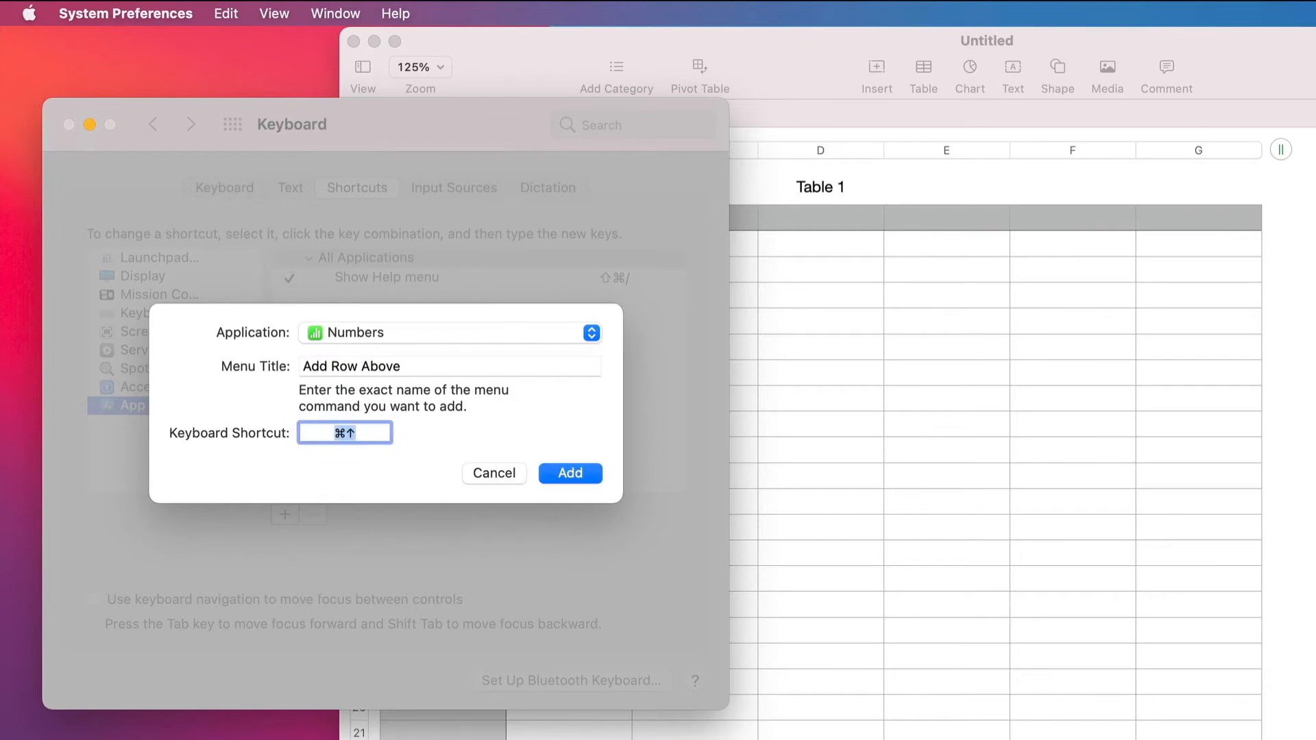
pyautogui.click(562, 471)
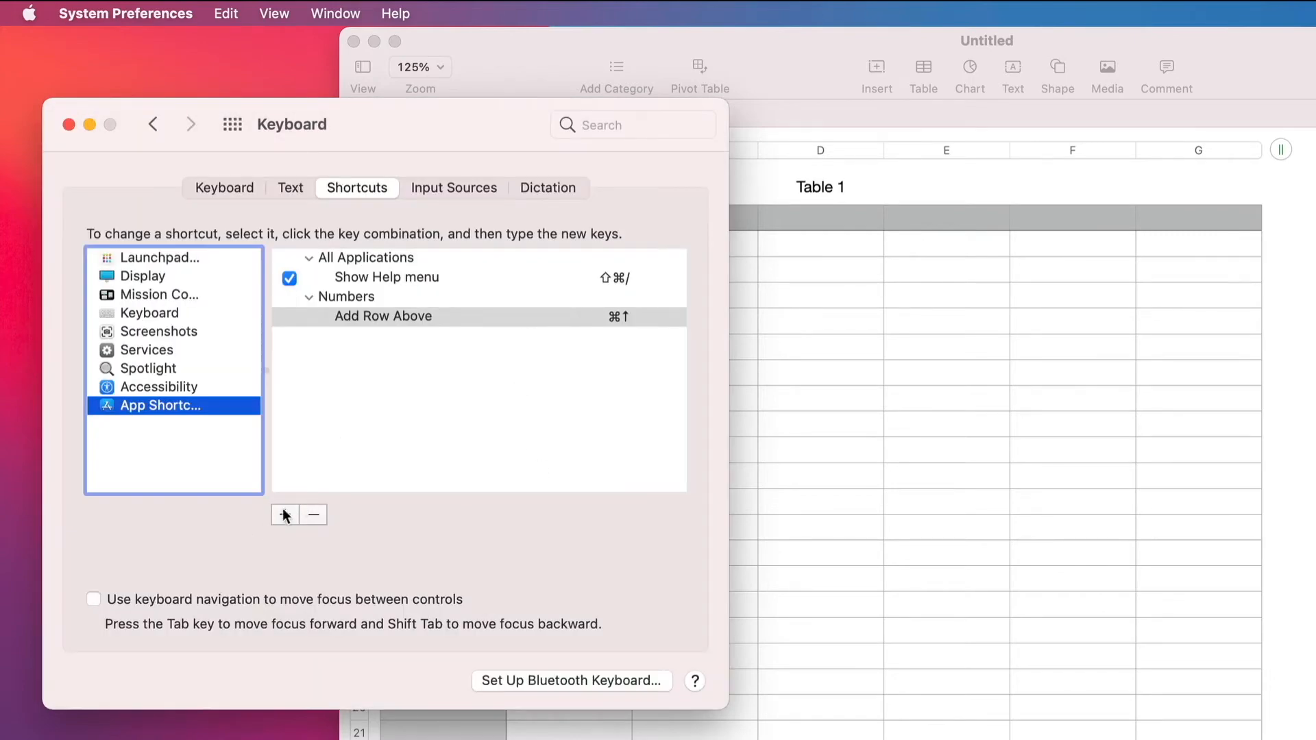
# Add a Numbers shortcut for the menu title "Add Row Below" with the key combination ⌘↓.
pyautogui.click(285, 514)
pyautogui.write('Add Ro')
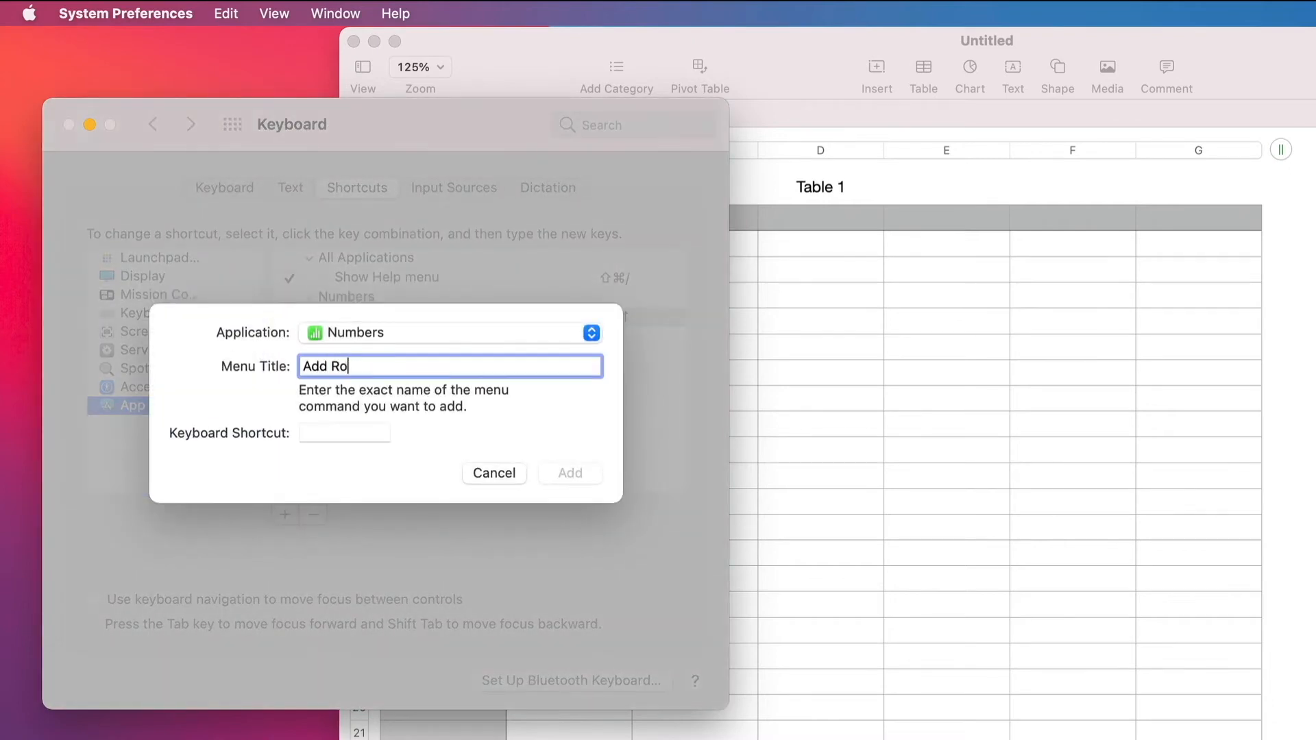
pyautogui.write('w Below')
pyautogui.press('Tab')
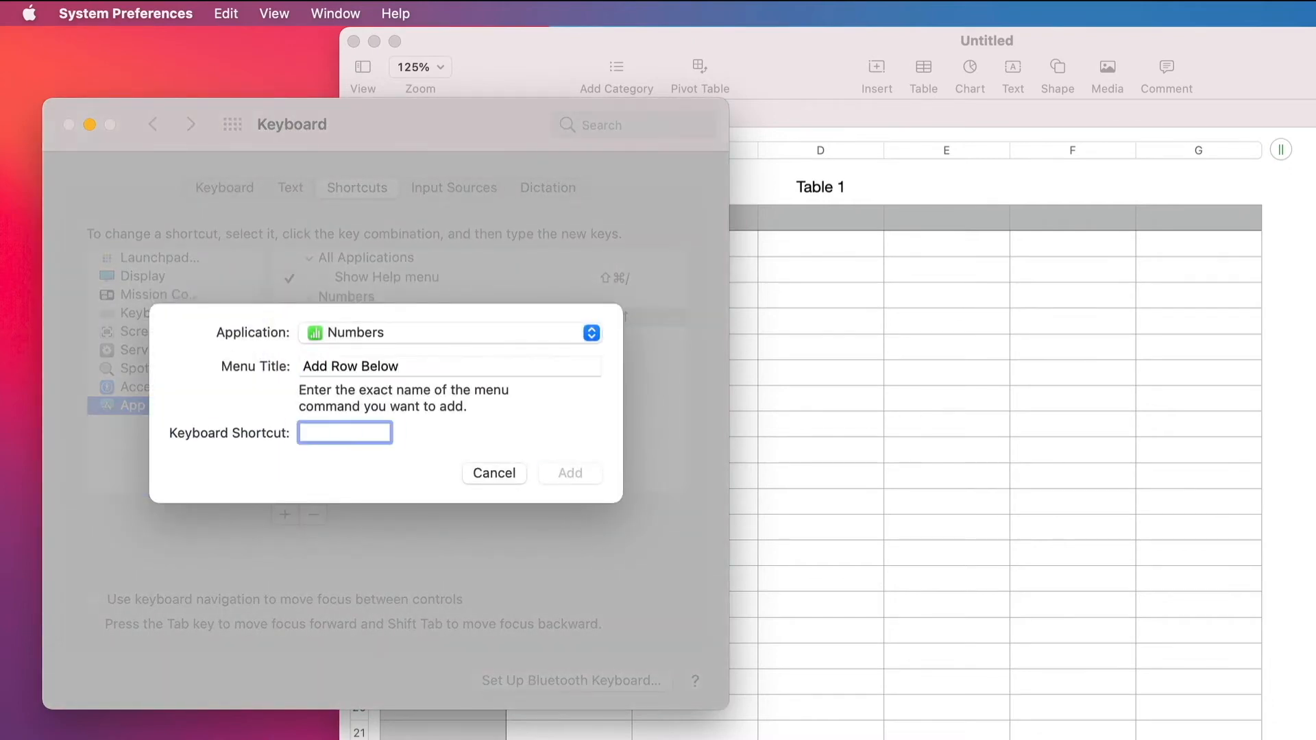
pyautogui.press('super+Down')
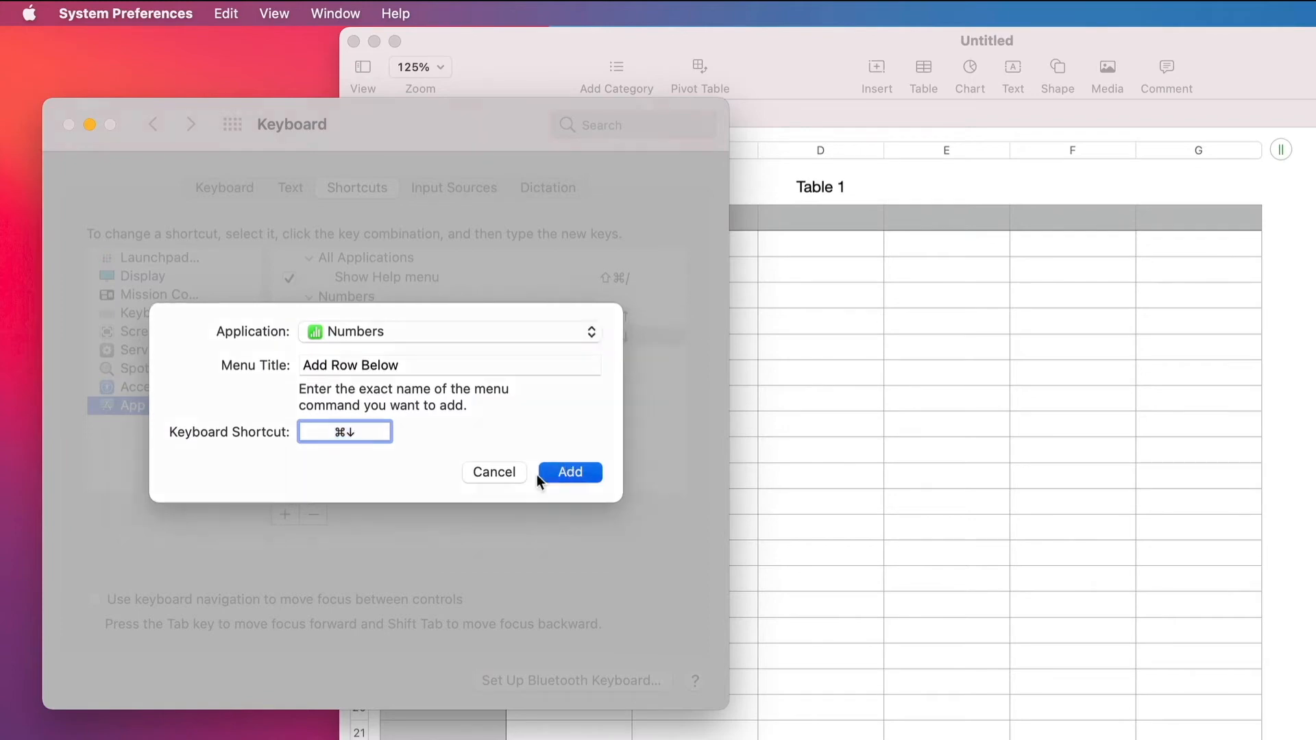
pyautogui.click(540, 473)
# Add a Numbers shortcut for the menu title "Add Column Before" with the key combination ⌘←.
pyautogui.click(283, 515)
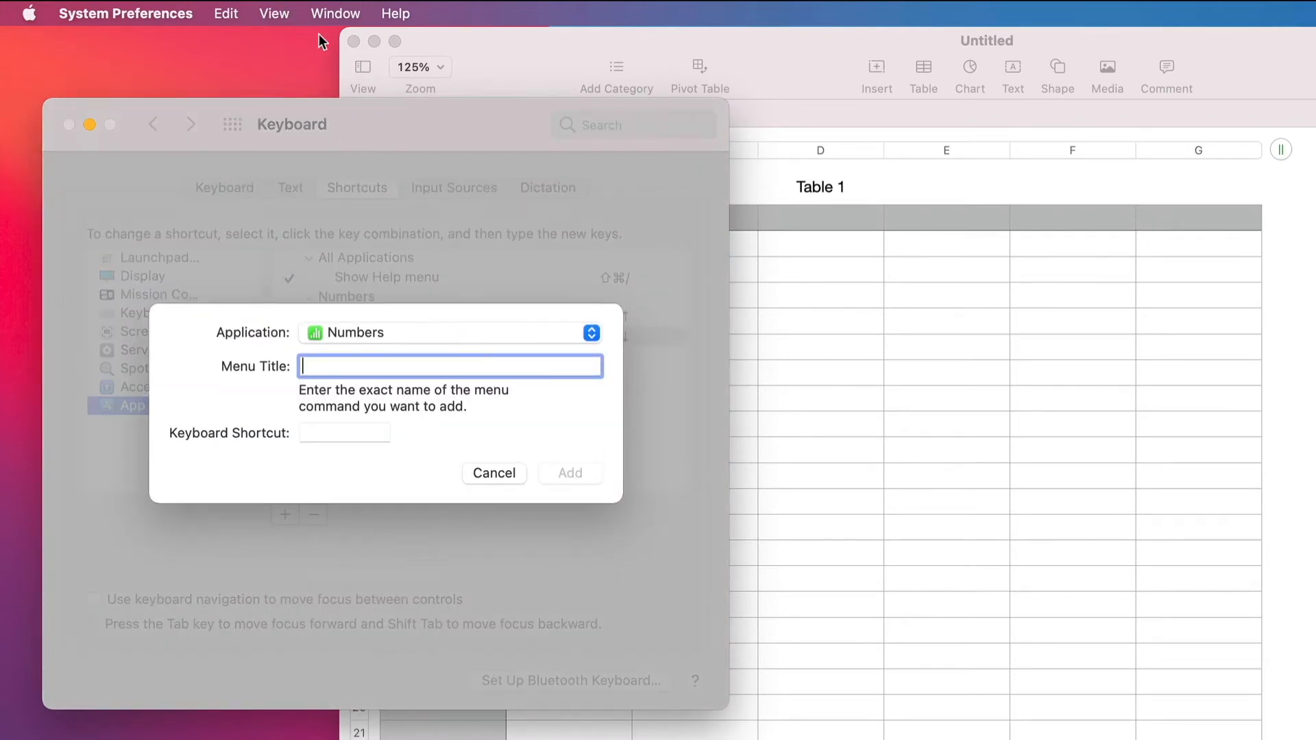
pyautogui.click(461, 35)
pyautogui.click(319, 11)
pyautogui.write('Add Column Before')
pyautogui.press('Tab')
pyautogui.press('super+i')
pyautogui.click(585, 472)
# Add a Numbers shortcut for the menu title "Add Column After" with the key combination ⌘→.
pyautogui.click(275, 13)
pyautogui.click(289, 10)
pyautogui.click(284, 514)
pyautogui.write('Add Column After')
pyautogui.press('Tab')
pyautogui.press('super+Right')
pyautogui.click(573, 470)
# Switch to Numbers and check the shortcuts listed beside the add row and add column commands.
pyautogui.click(507, 44)
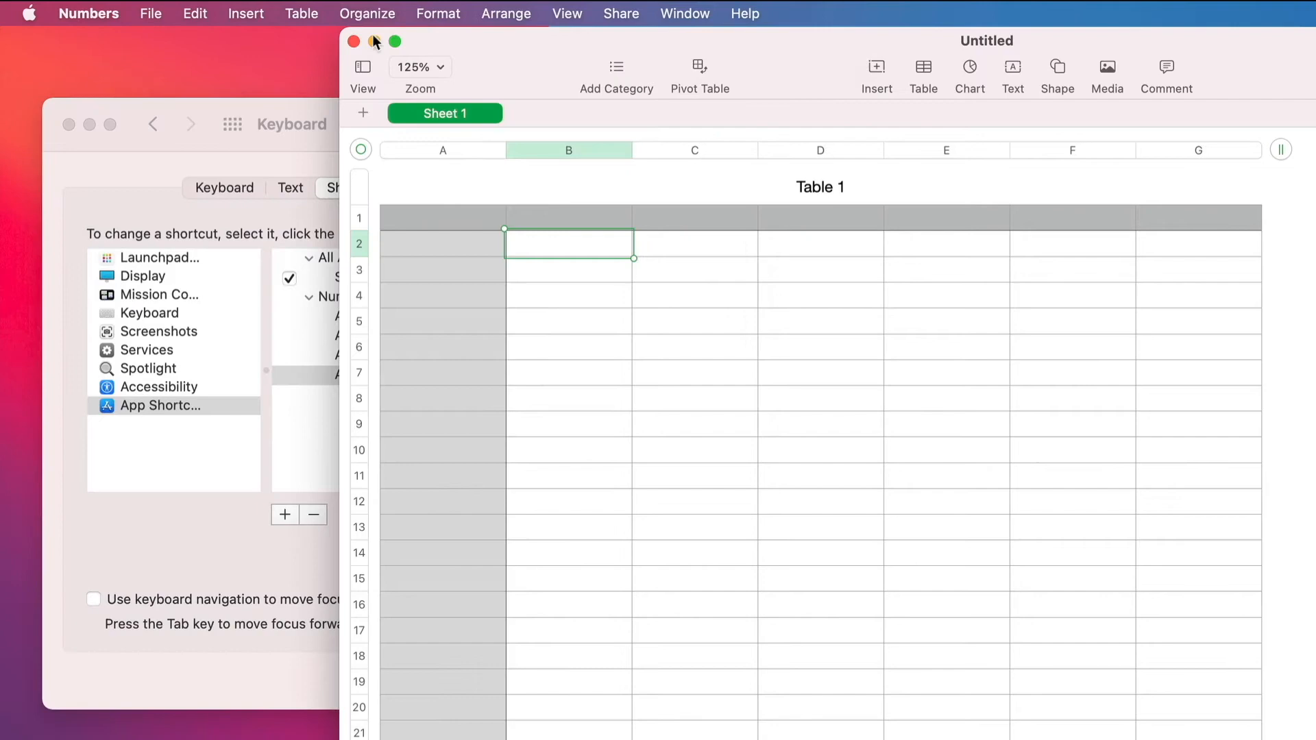
pyautogui.click(301, 14)
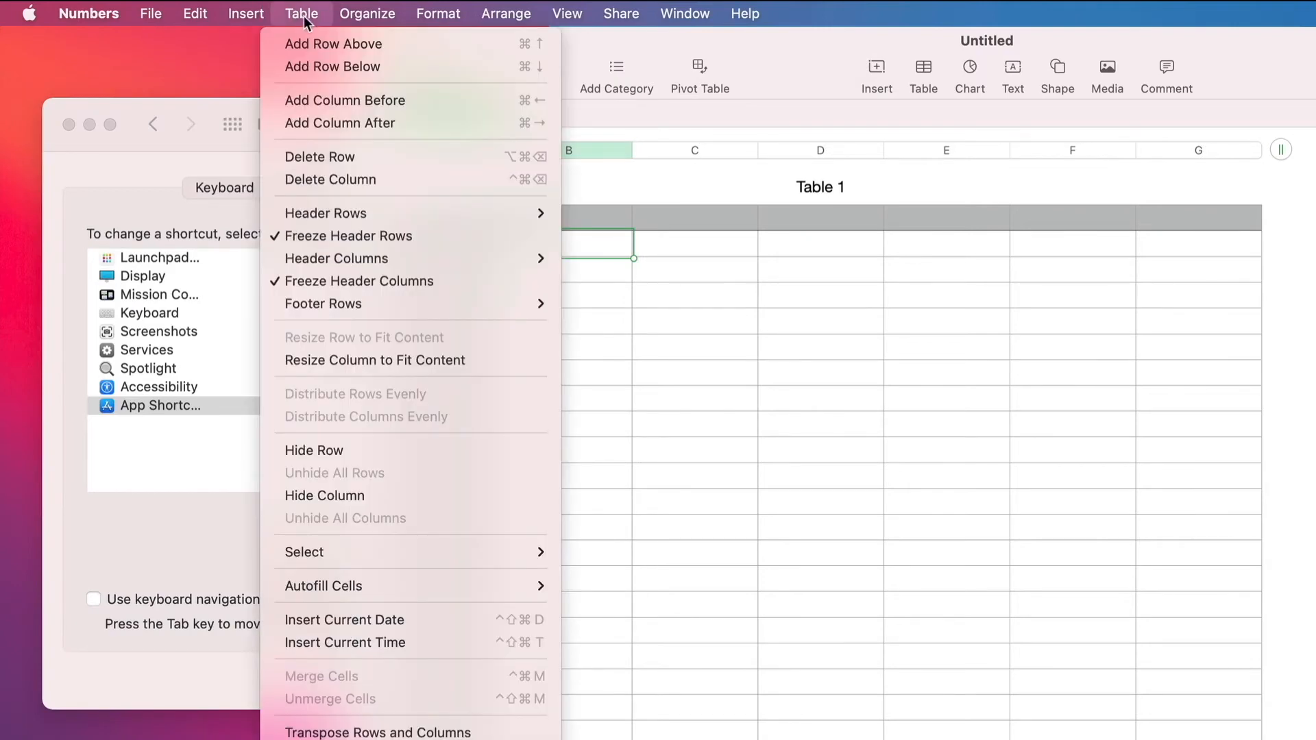
pyautogui.click(772, 346)
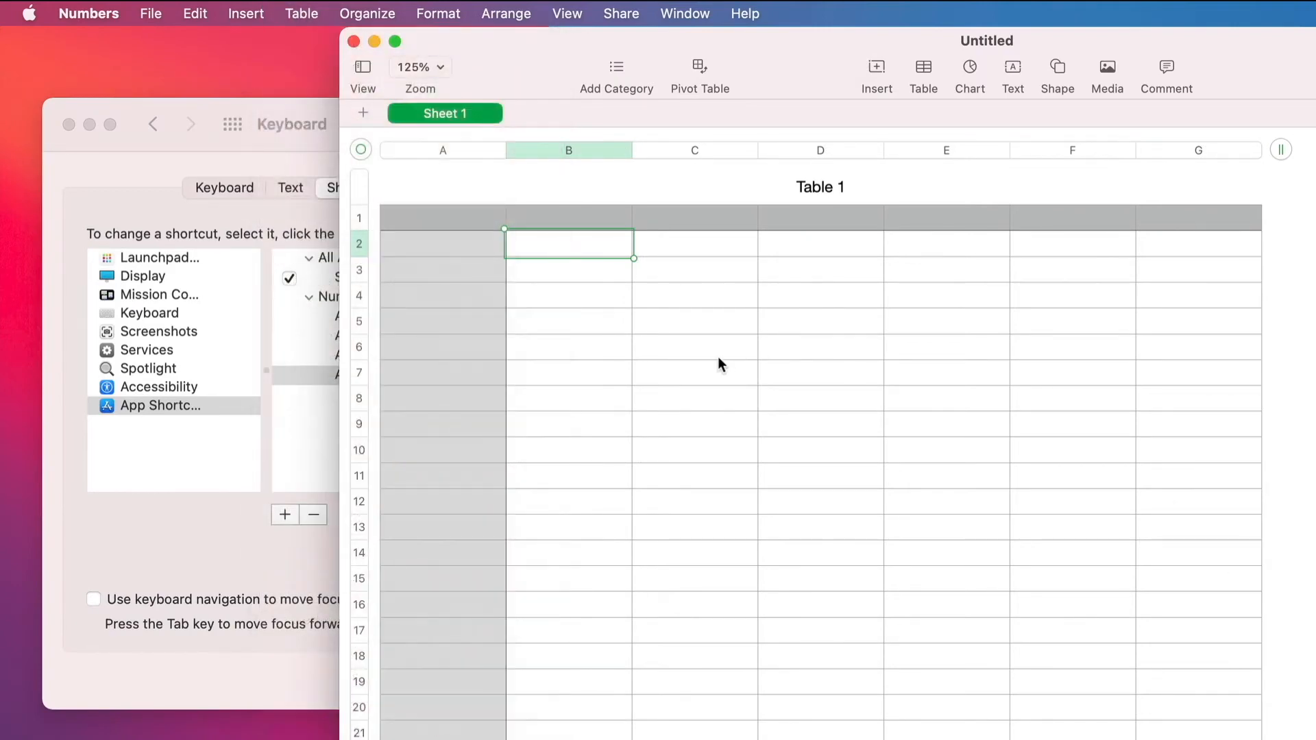
# Insert a column after column B starting from cell B4, and move the selection to cell C6.
pyautogui.click(567, 293)
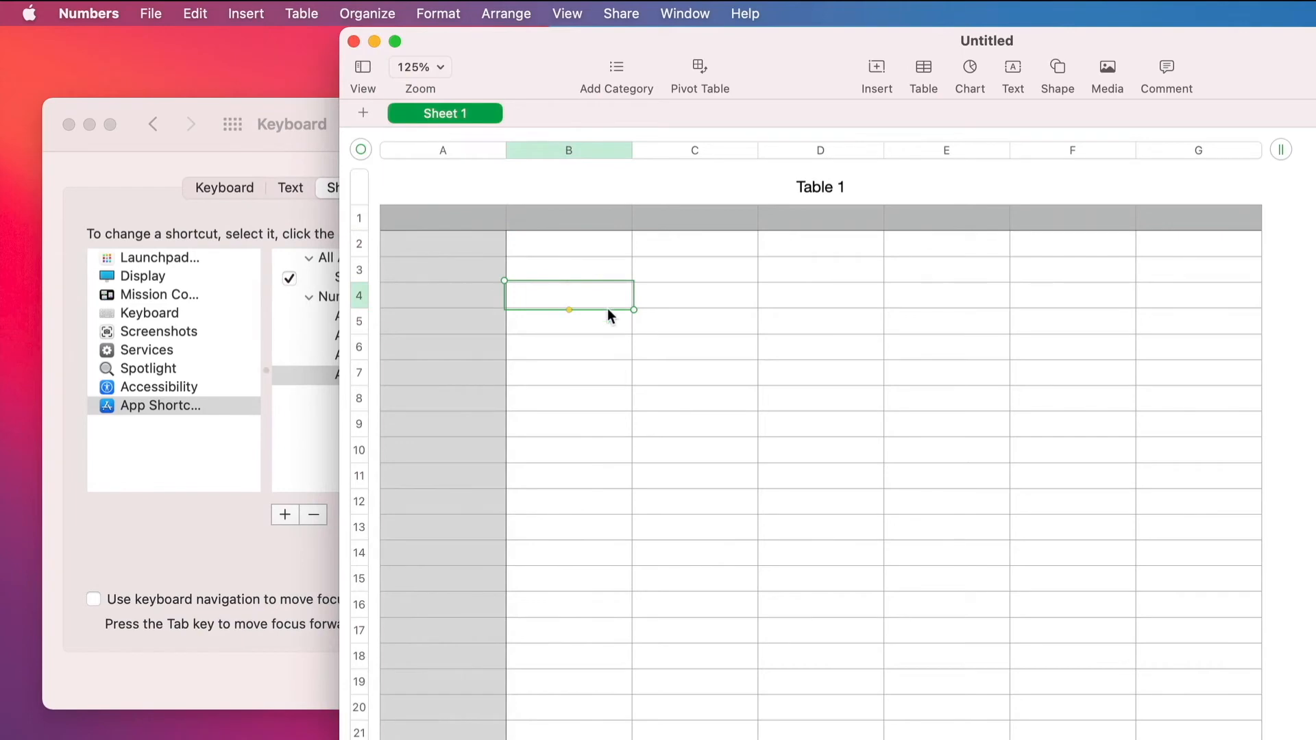
pyautogui.hotkey('alt', 'Right')
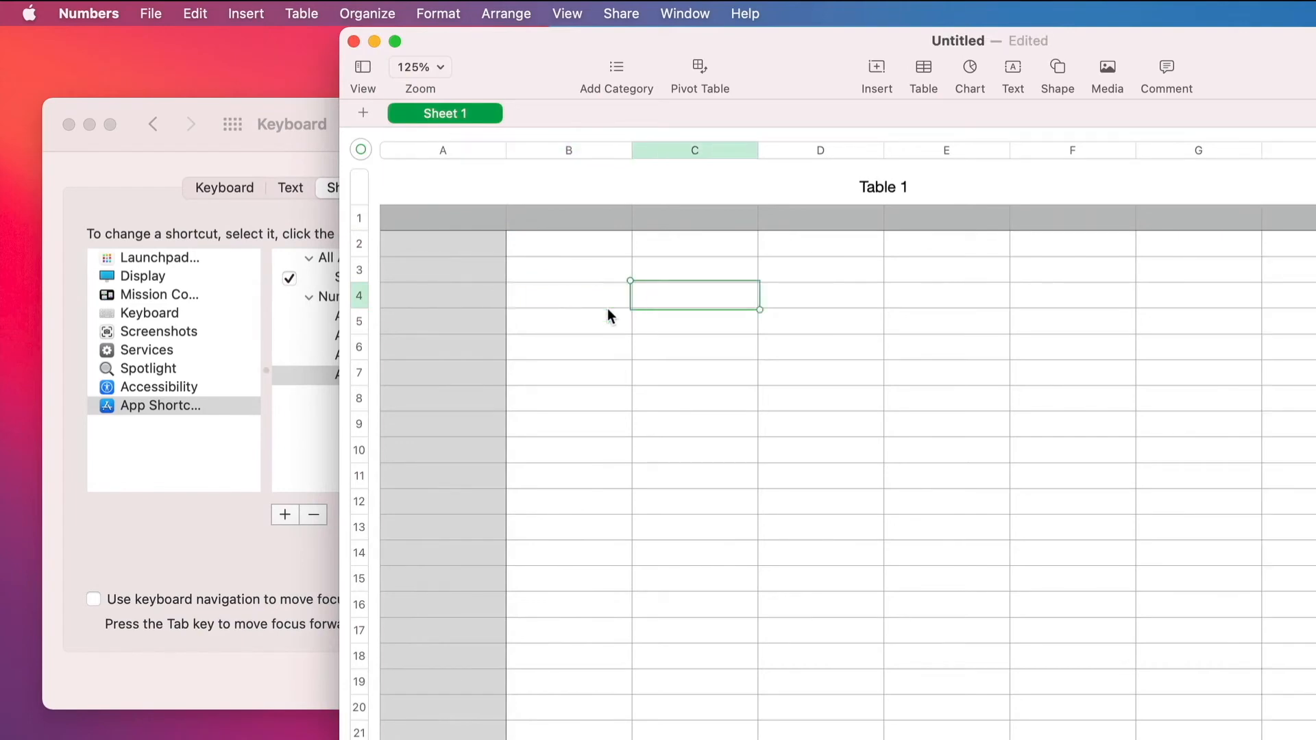
pyautogui.press('Down')
pyautogui.press('Down')
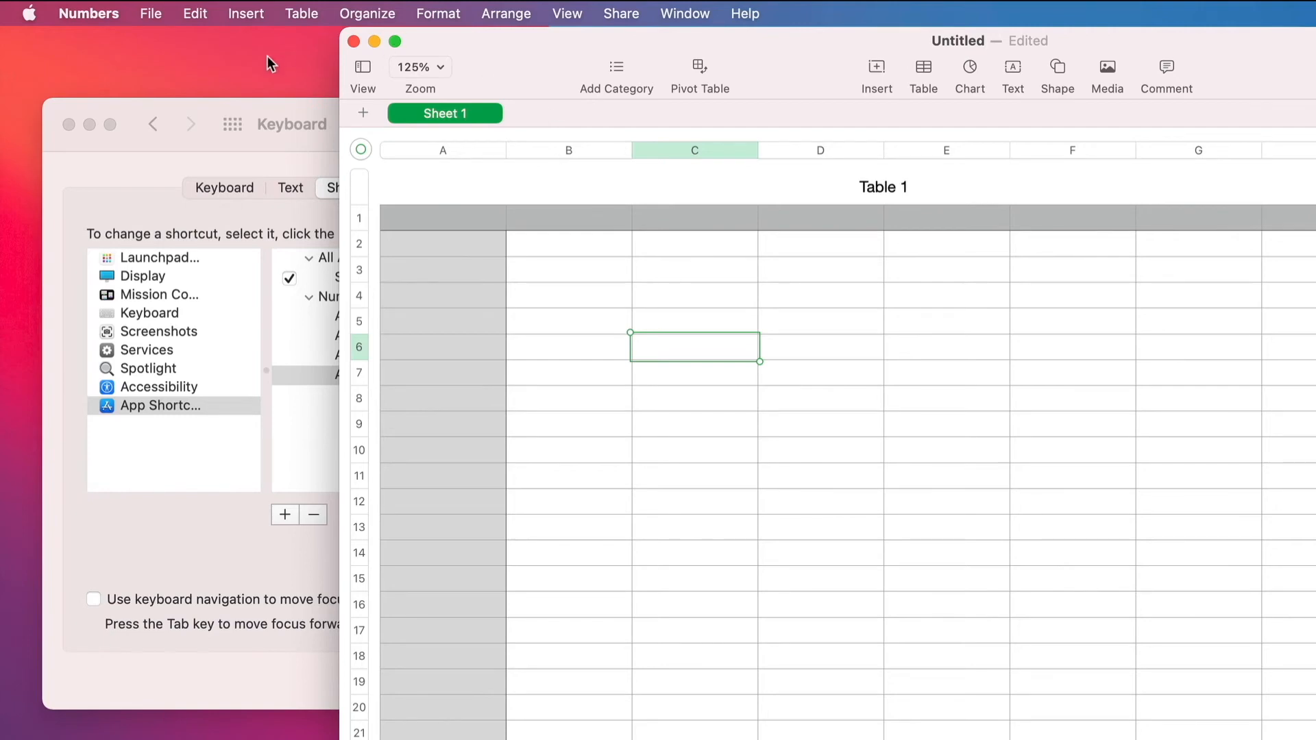
# Check the quit command's name in Numbers and add the app shortcut ^⌥⇧⌘Q for the menu title "Quit Numbers".
pyautogui.click(117, 13)
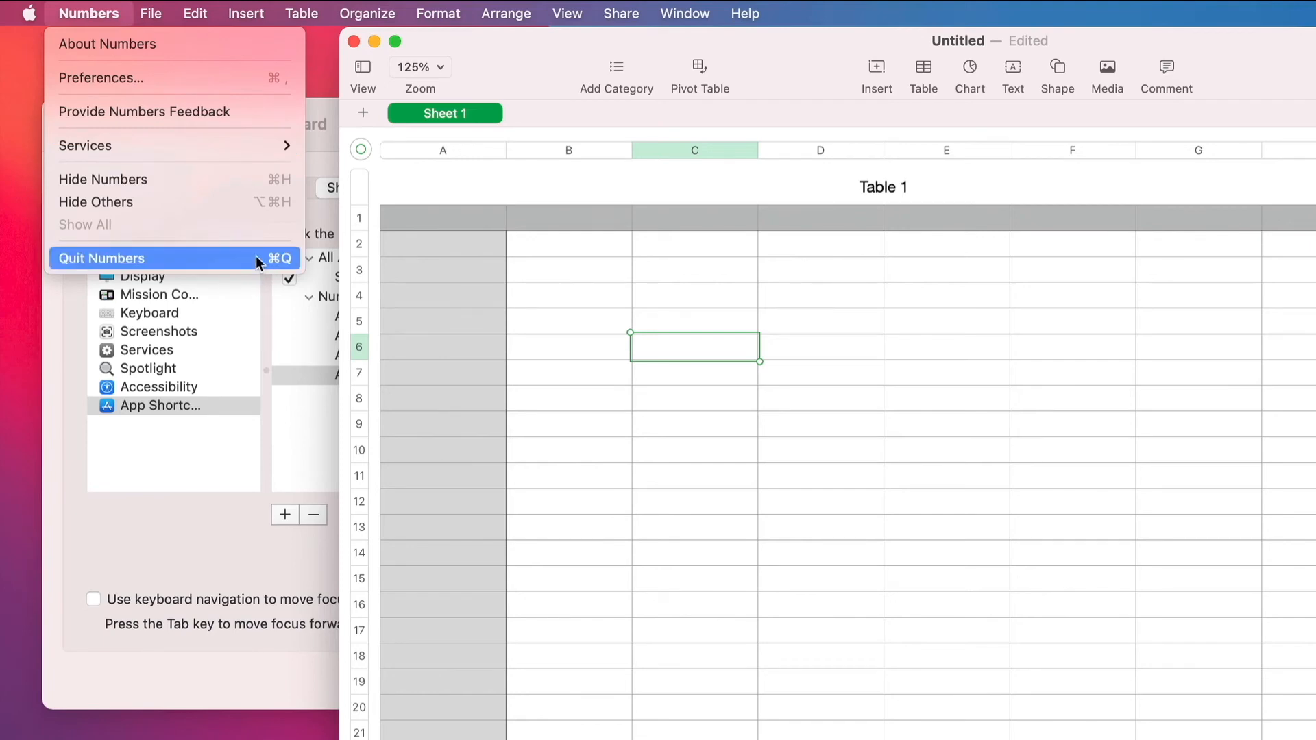
pyautogui.click(327, 148)
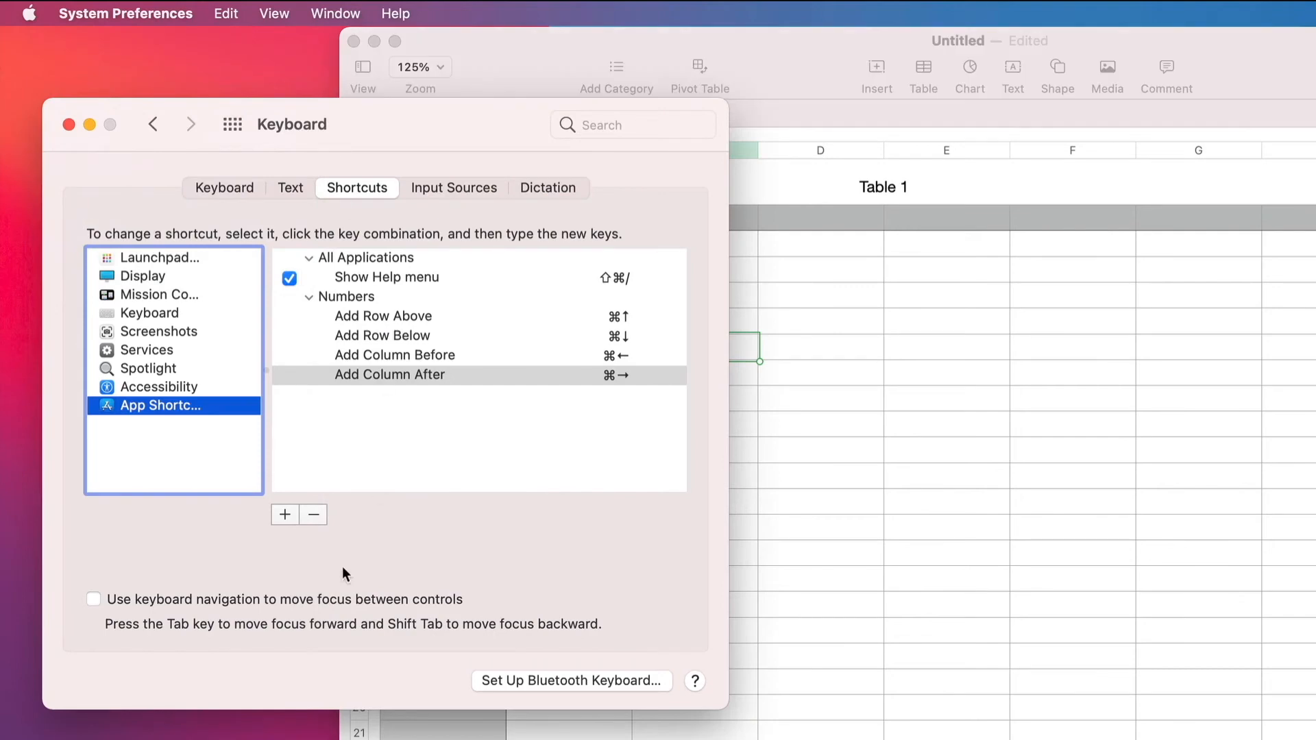
pyautogui.click(286, 513)
pyautogui.write('Q')
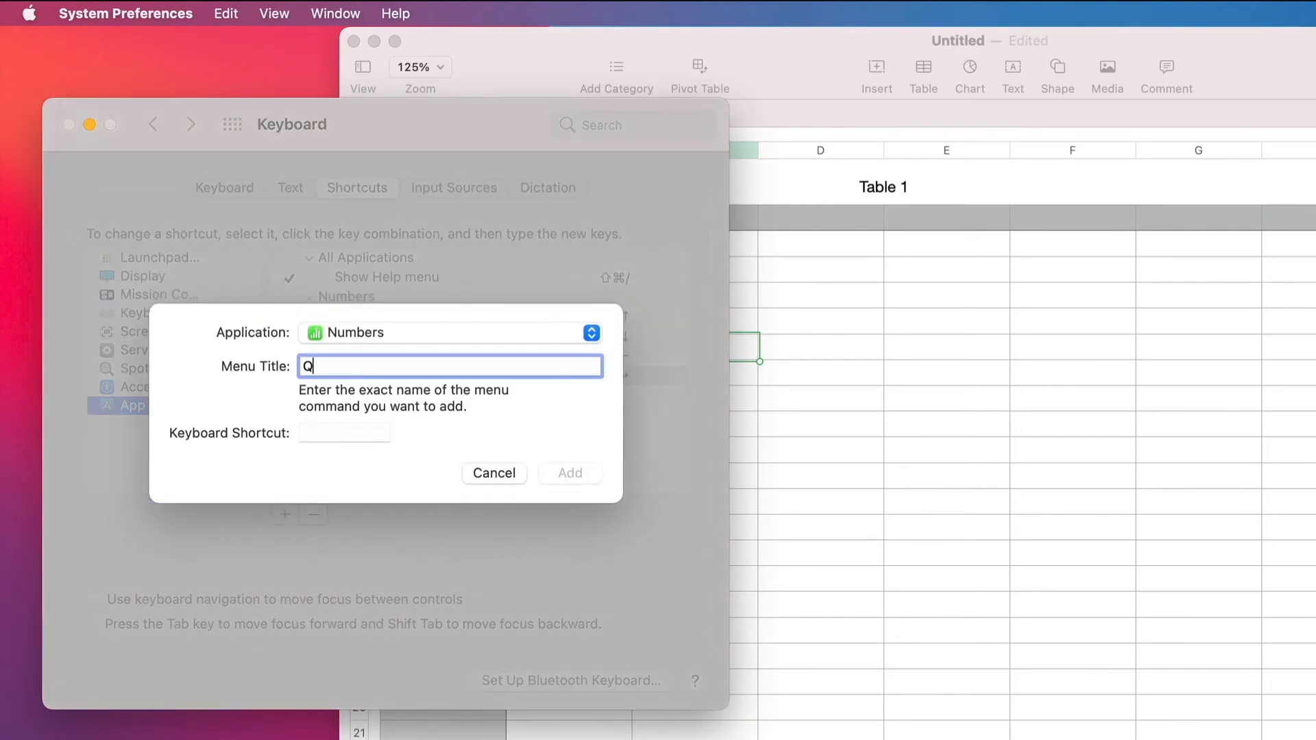
pyautogui.write('uit Numbe')
pyautogui.press('BackSpace')
pyautogui.write('Numbers')
pyautogui.click(365, 437)
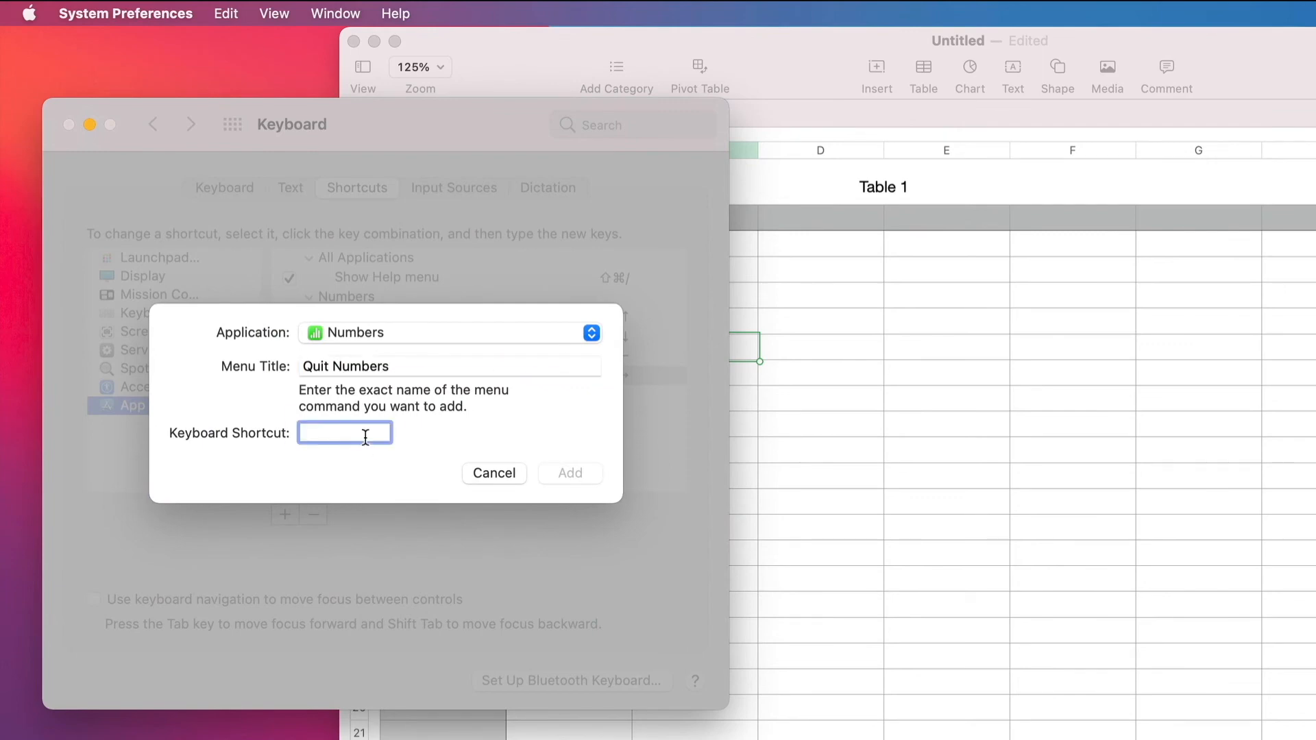
pyautogui.press('ctrl+alt+shift+super+q')
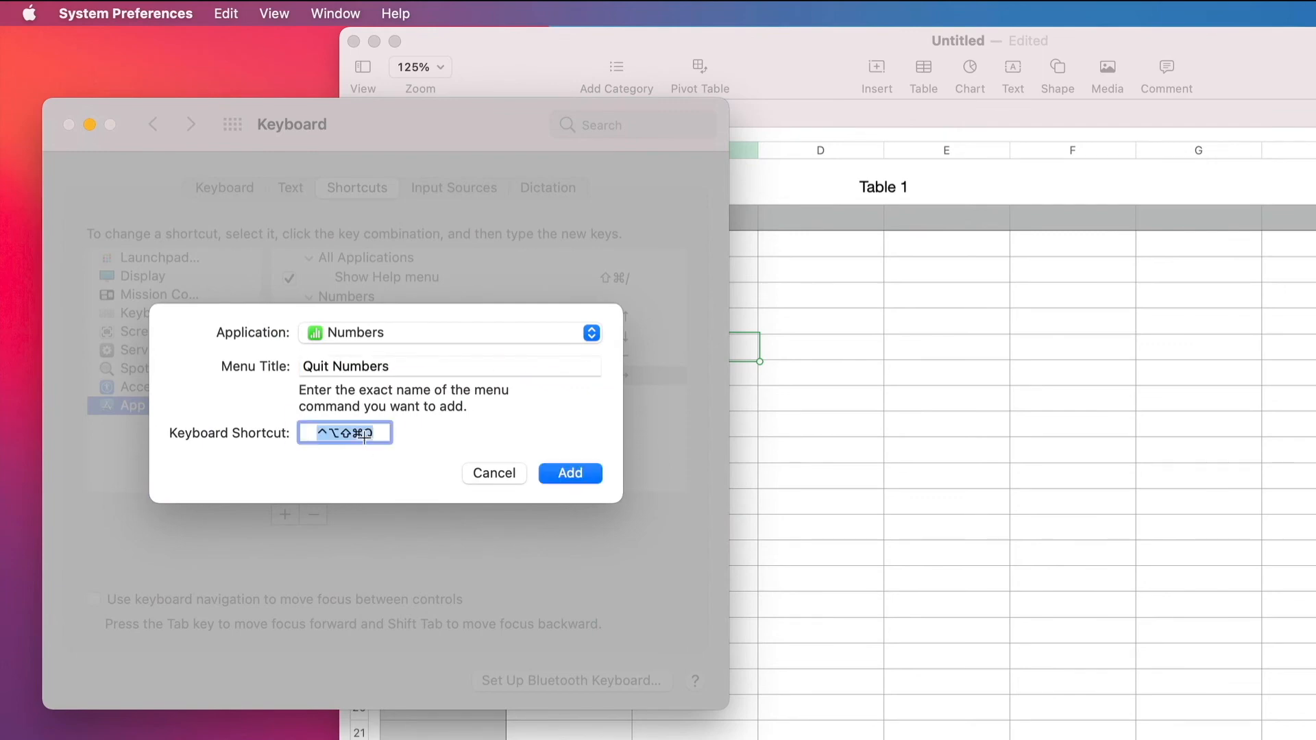
pyautogui.click(565, 473)
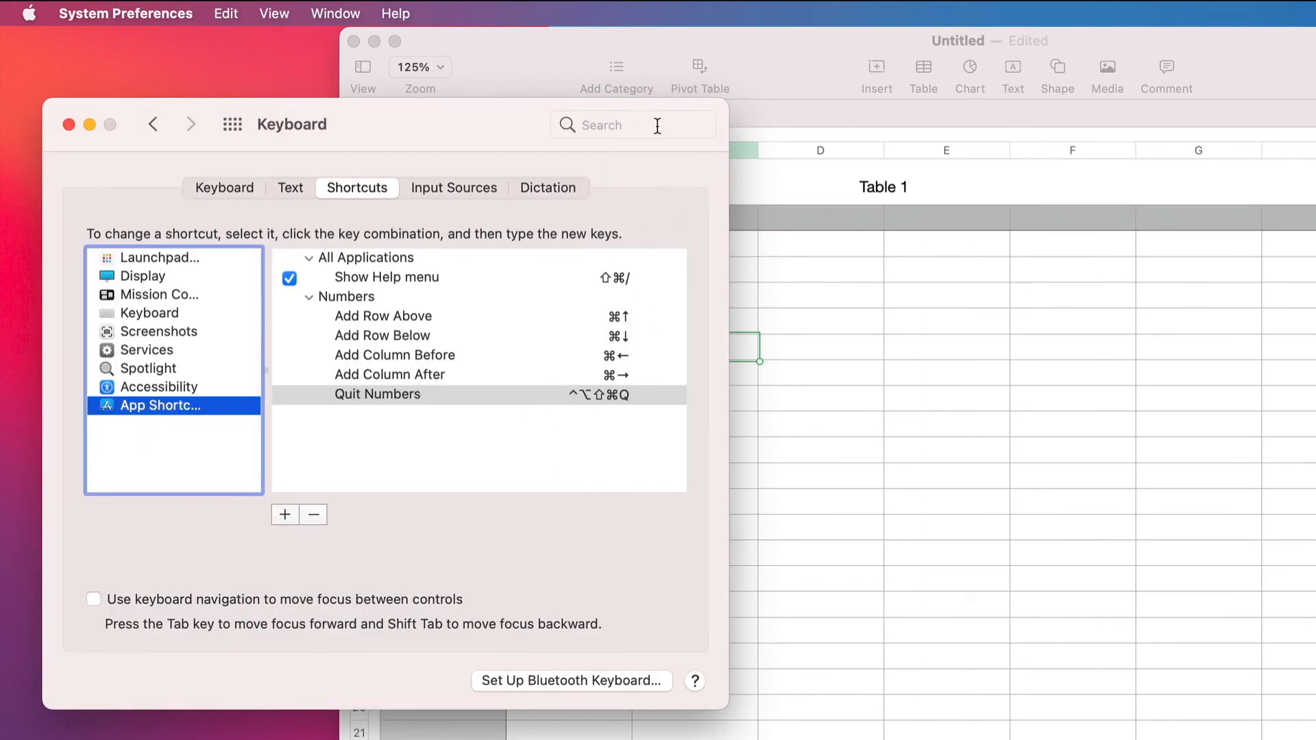
# Switch to Numbers and compare the shortcuts of its Quit Numbers and Quit and Keep Windows commands.
pyautogui.click(565, 51)
pyautogui.click(139, 15)
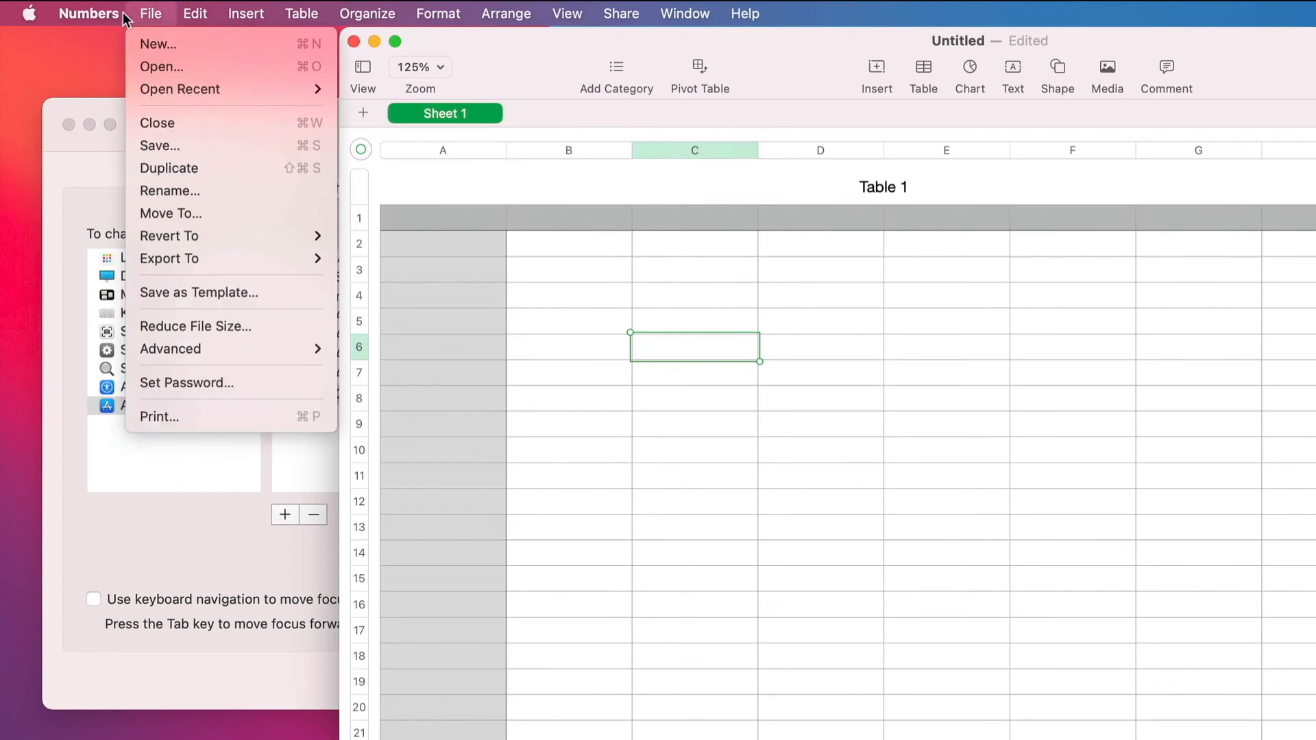
pyautogui.moveTo(89, 14)
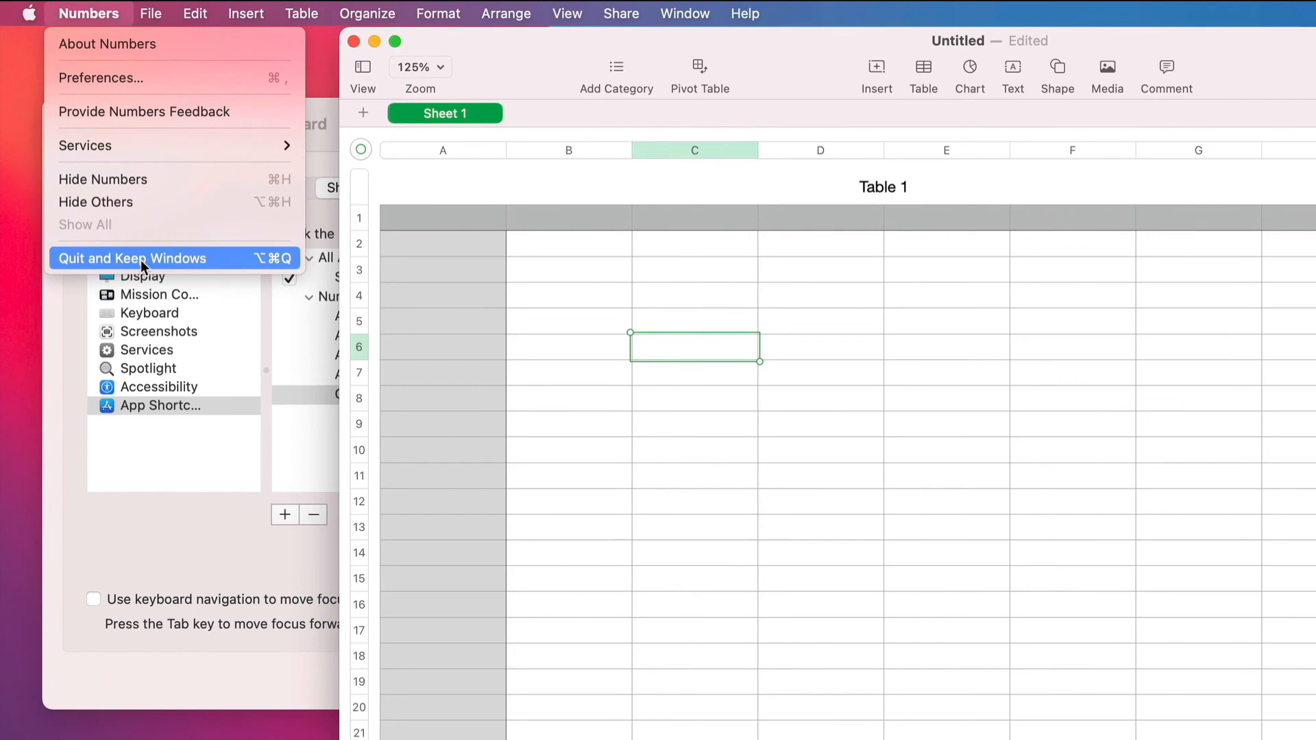
pyautogui.hotkey('ctrl', 'alt', 'shift')
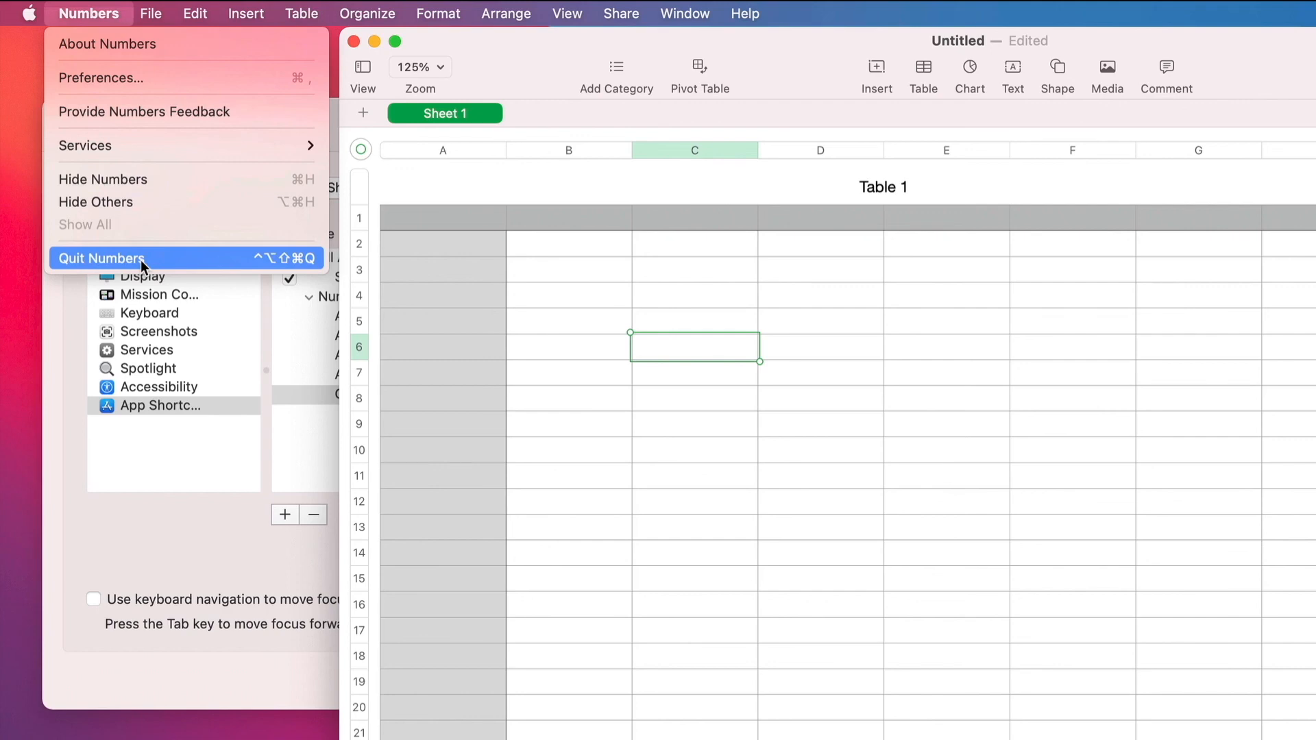
pyautogui.press('alt')
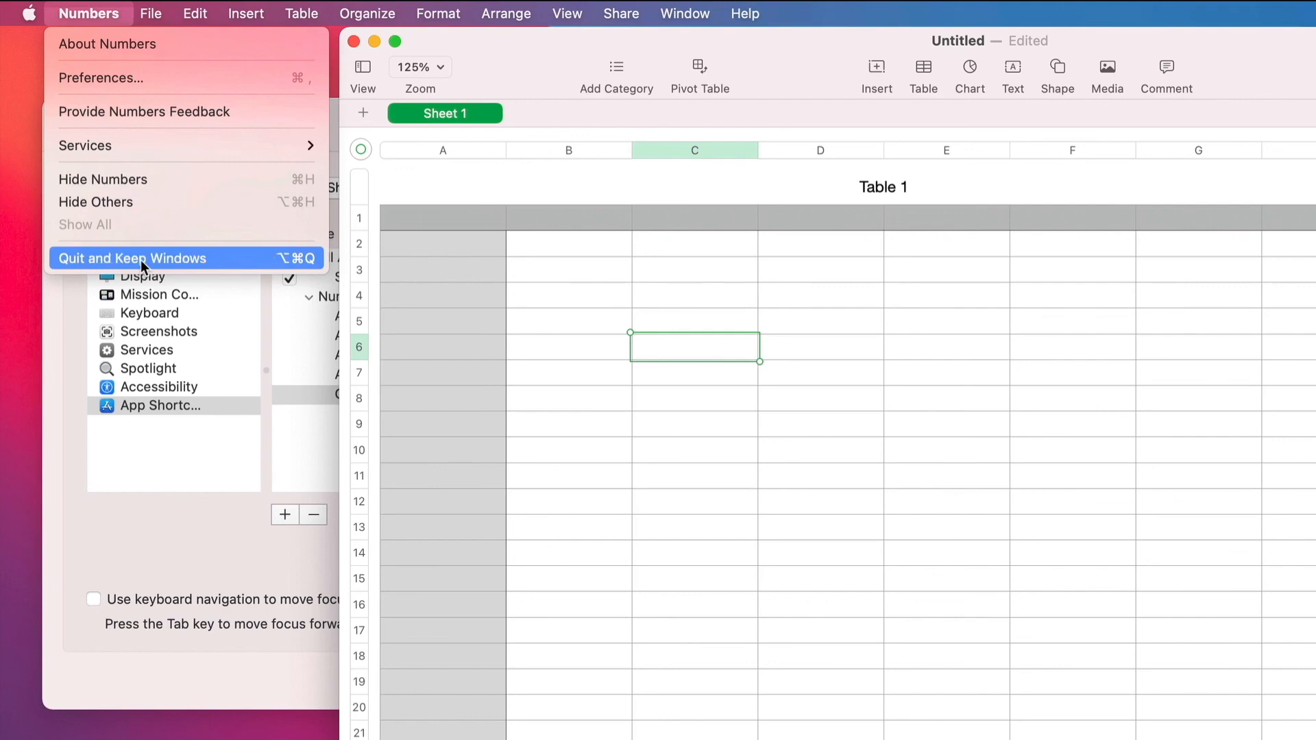